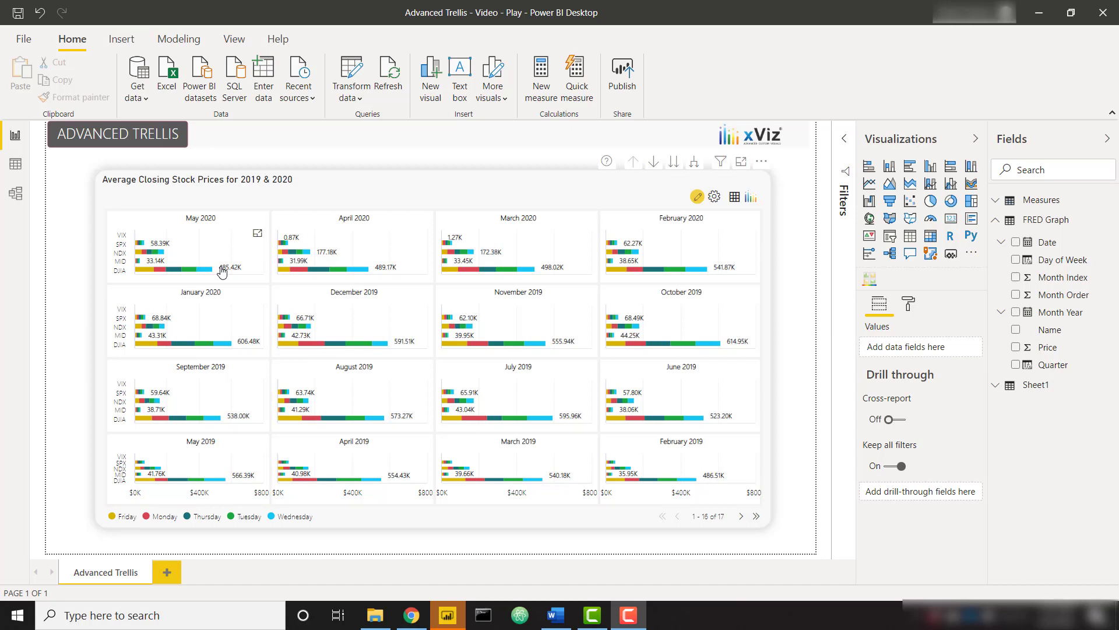
Step: Try the Split panels trellis type on the selected visual's Chart Options
{"action": "left_click", "coordinate": [383, 244]}
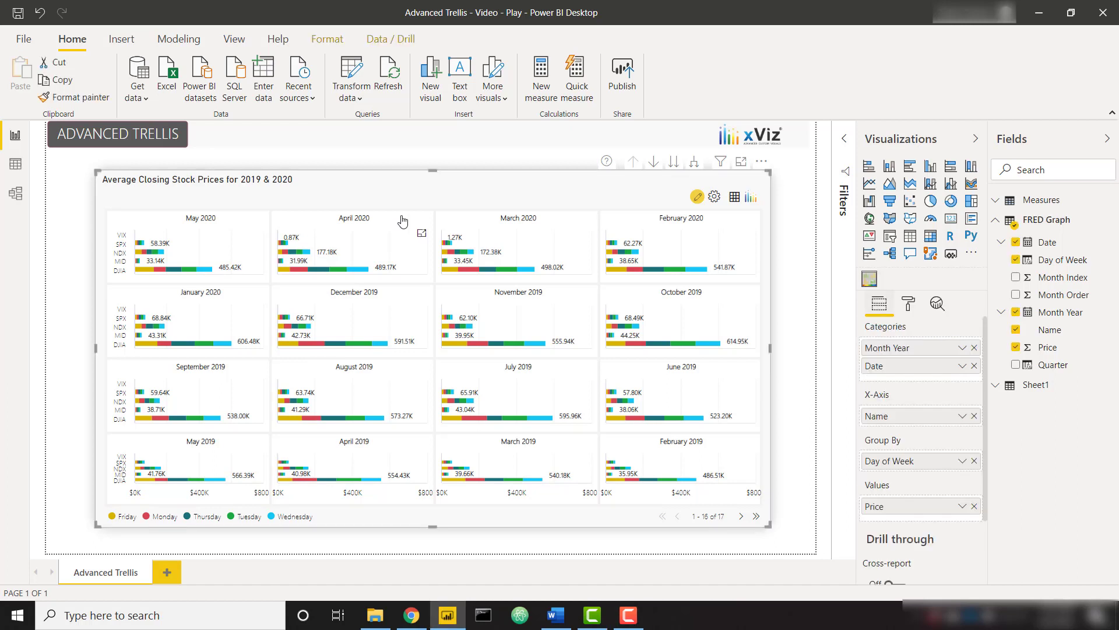
{"action": "left_click", "coordinate": [908, 304]}
{"action": "left_click", "coordinate": [901, 384]}
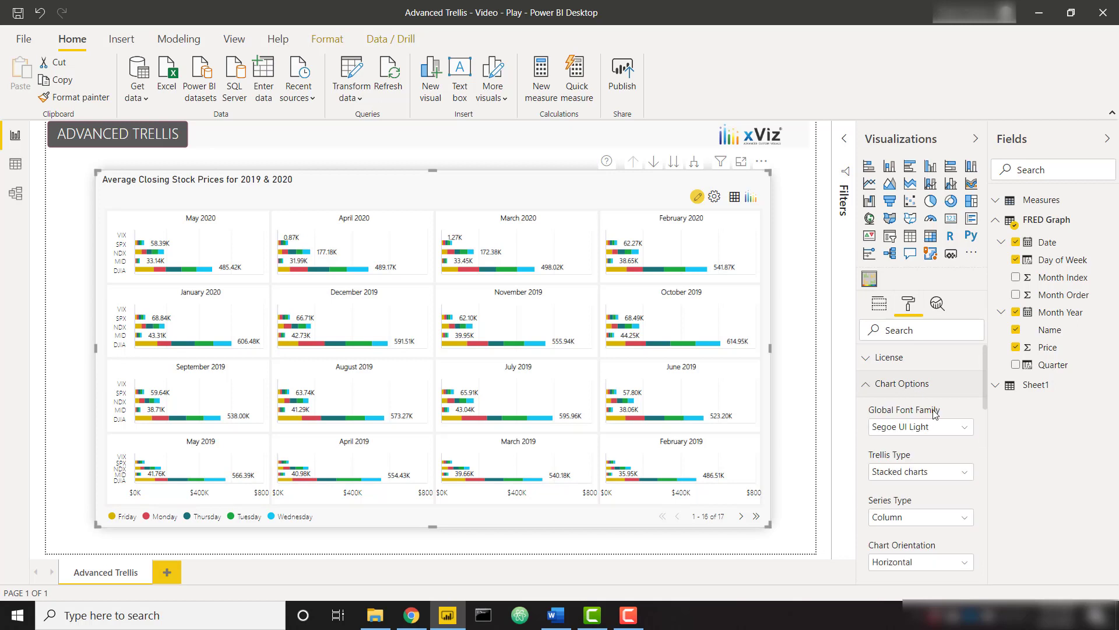
{"action": "scroll", "coordinate": [933, 414], "scroll_direction": "down", "scroll_amount": 1}
{"action": "left_click", "coordinate": [925, 430]}
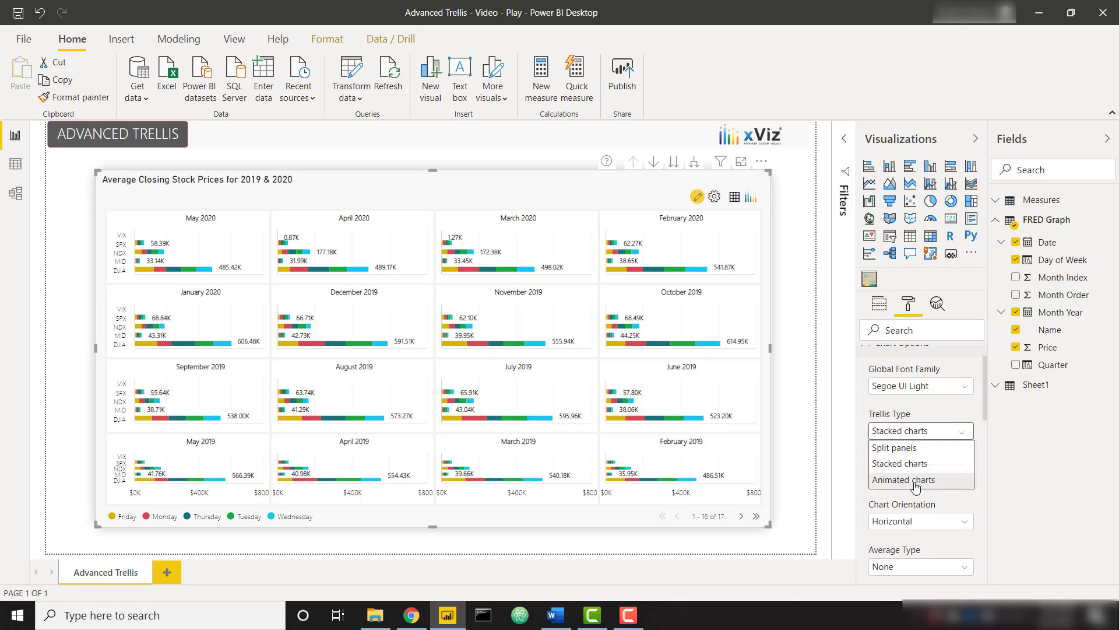
{"action": "left_click", "coordinate": [894, 448]}
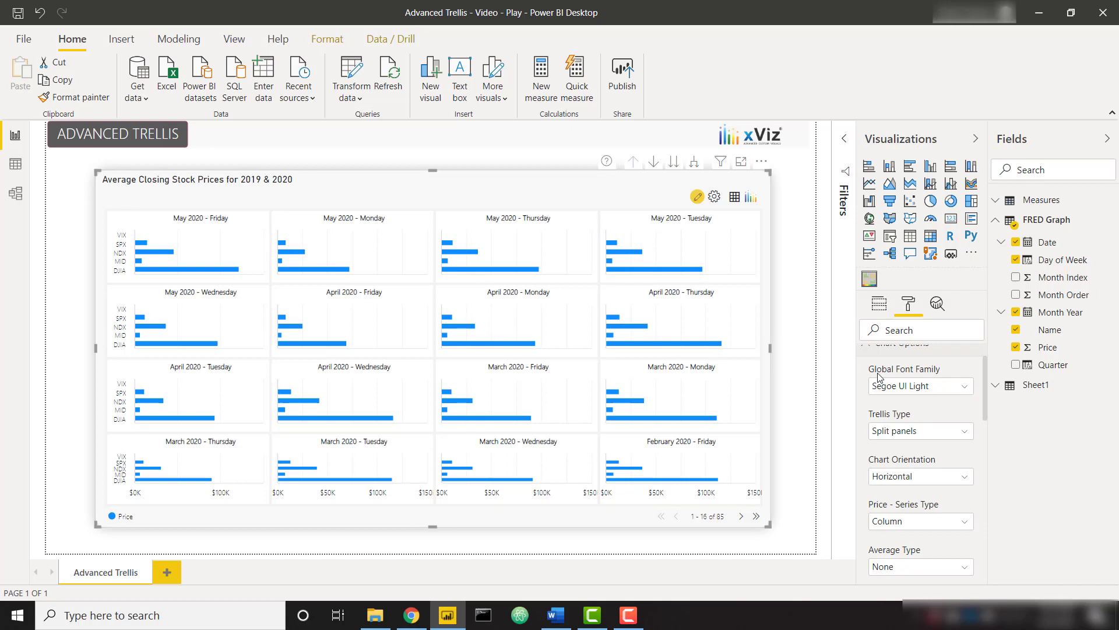
Step: Switch the trellis to Animated charts and play it through the weekdays
{"action": "left_click", "coordinate": [910, 432]}
{"action": "left_click", "coordinate": [907, 478]}
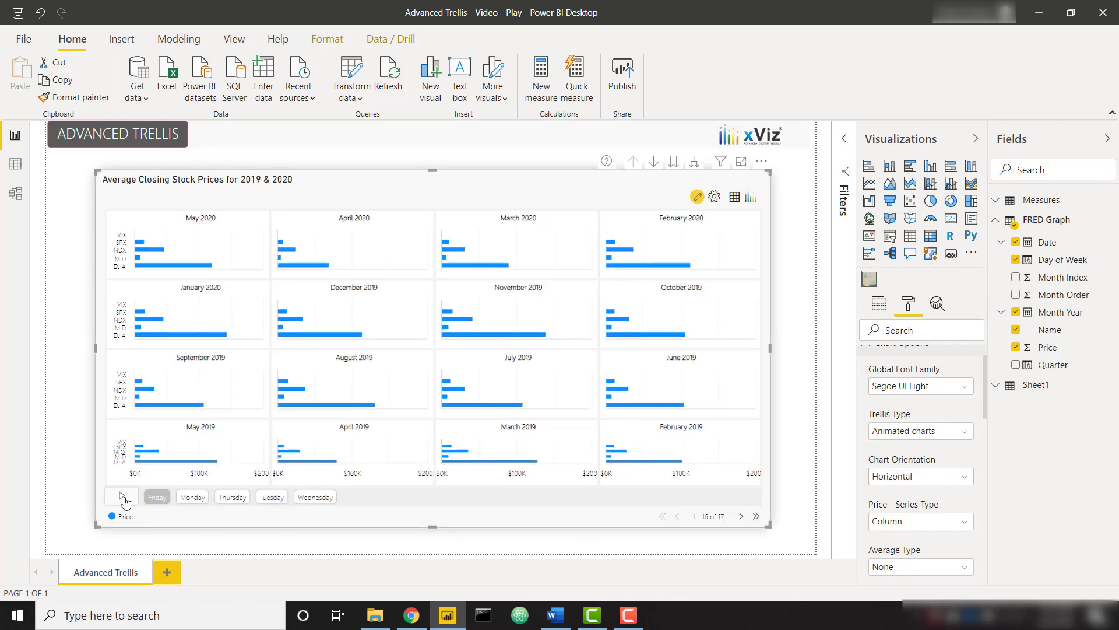
{"action": "left_click", "coordinate": [122, 496]}
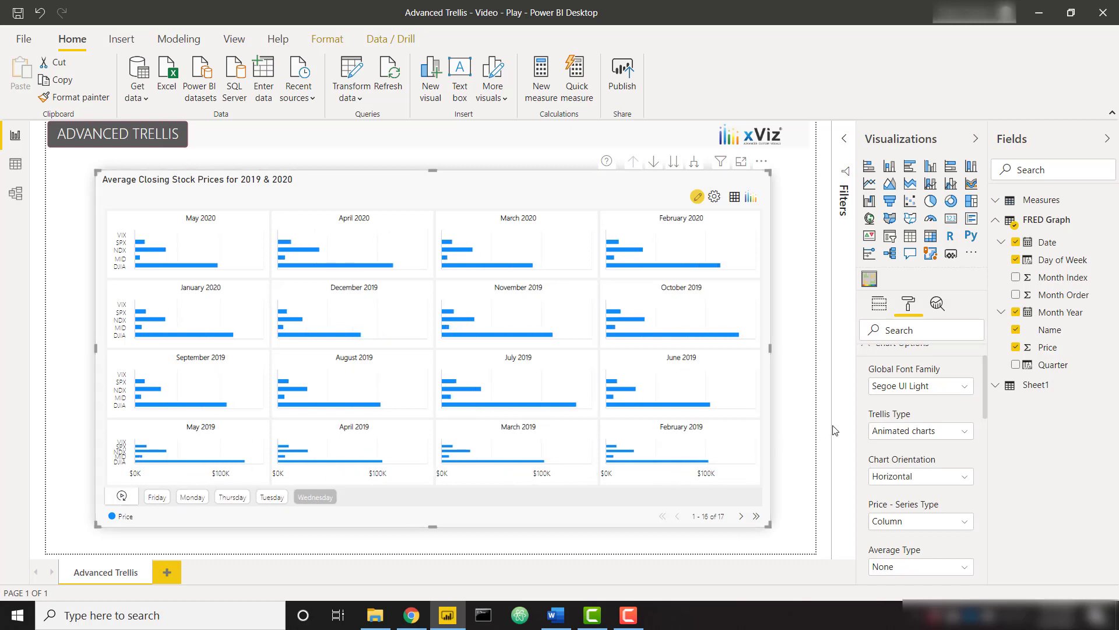
{"action": "left_click", "coordinate": [918, 430]}
Step: Set Trellis Type to Stacked charts and group by Quarter instead of Day of Week
{"action": "left_click", "coordinate": [892, 465]}
{"action": "left_click", "coordinate": [879, 304]}
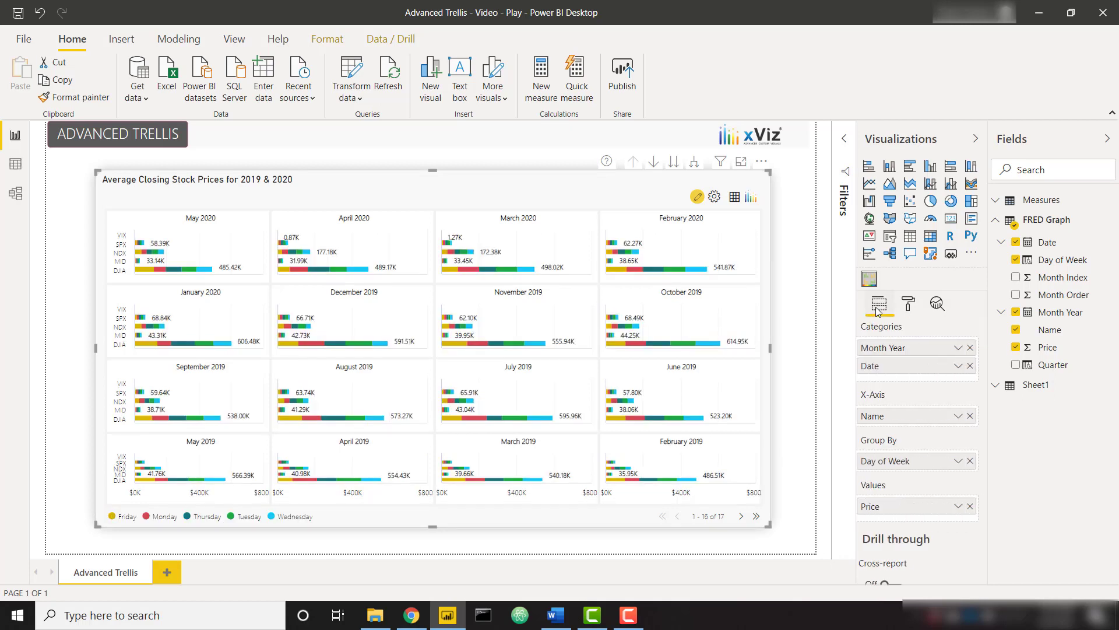
{"action": "left_click", "coordinate": [974, 460]}
{"action": "left_click_drag", "start_coordinate": [1051, 365], "coordinate": [913, 461]}
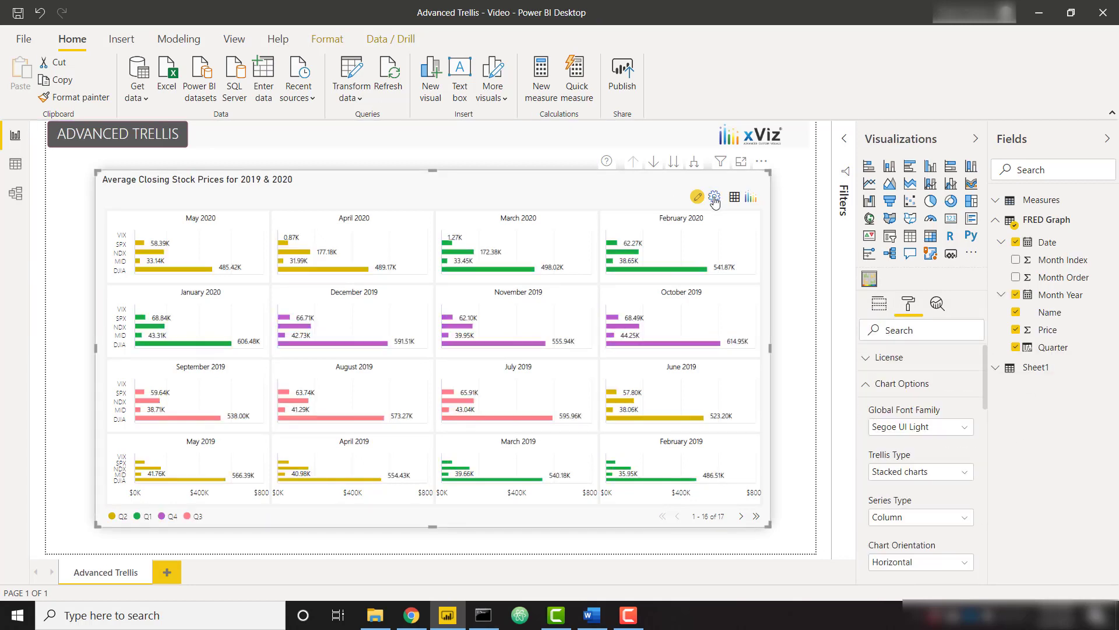
Step: Set the trellis Scale to Individual from the gear menu, then close the menu
{"action": "left_click", "coordinate": [714, 196]}
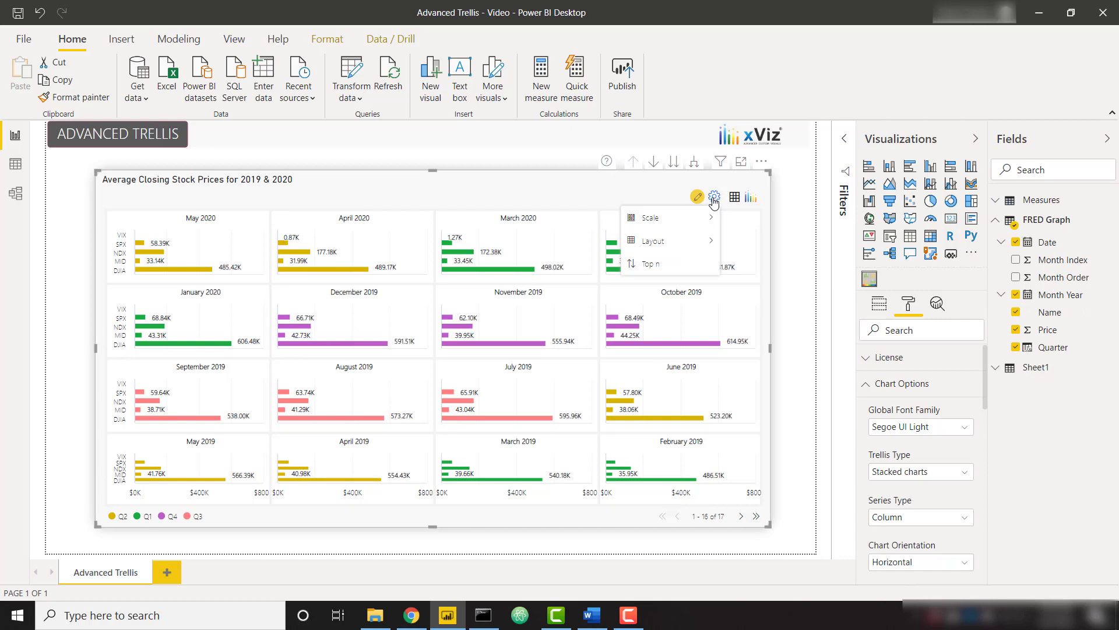
{"action": "mouse_move", "coordinate": [665, 217]}
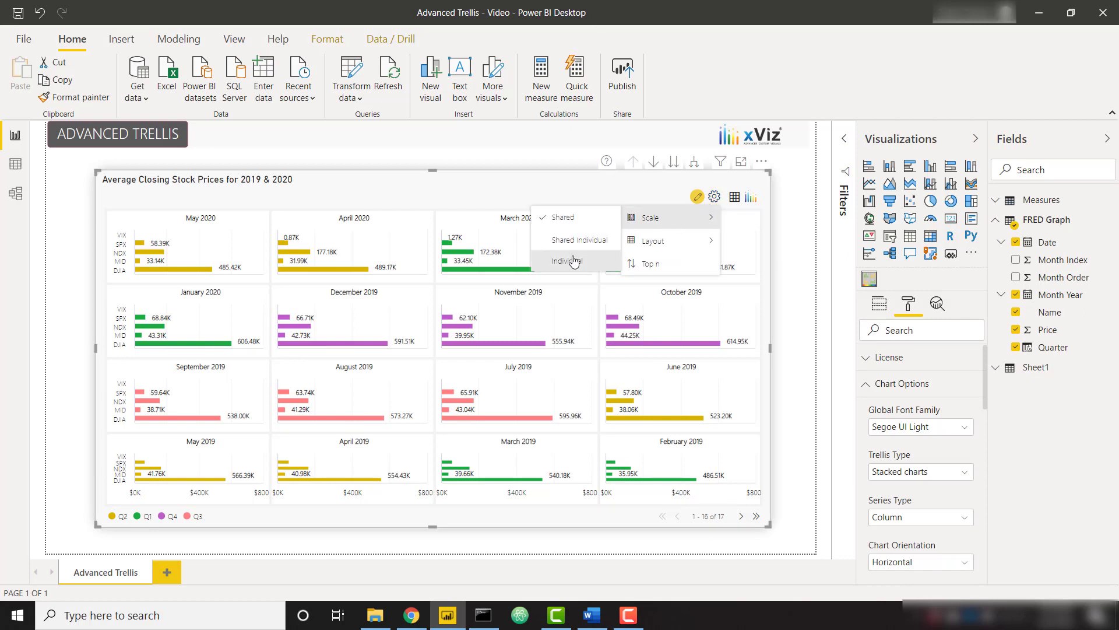
{"action": "left_click", "coordinate": [574, 260]}
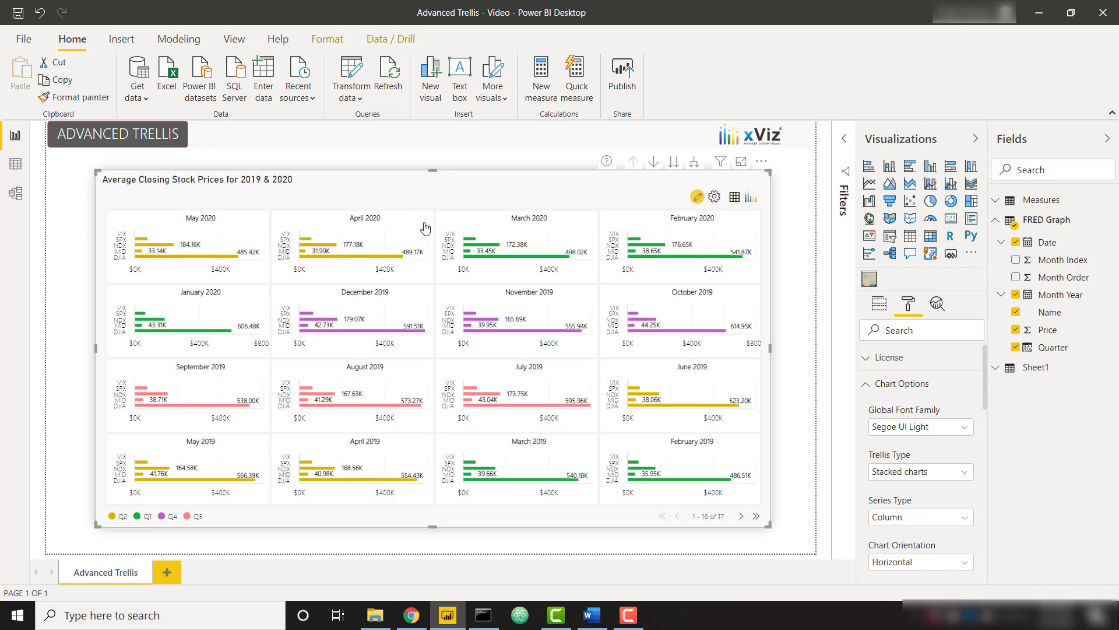
{"action": "left_click", "coordinate": [715, 197]}
{"action": "left_click", "coordinate": [716, 199]}
{"action": "mouse_move", "coordinate": [653, 240]}
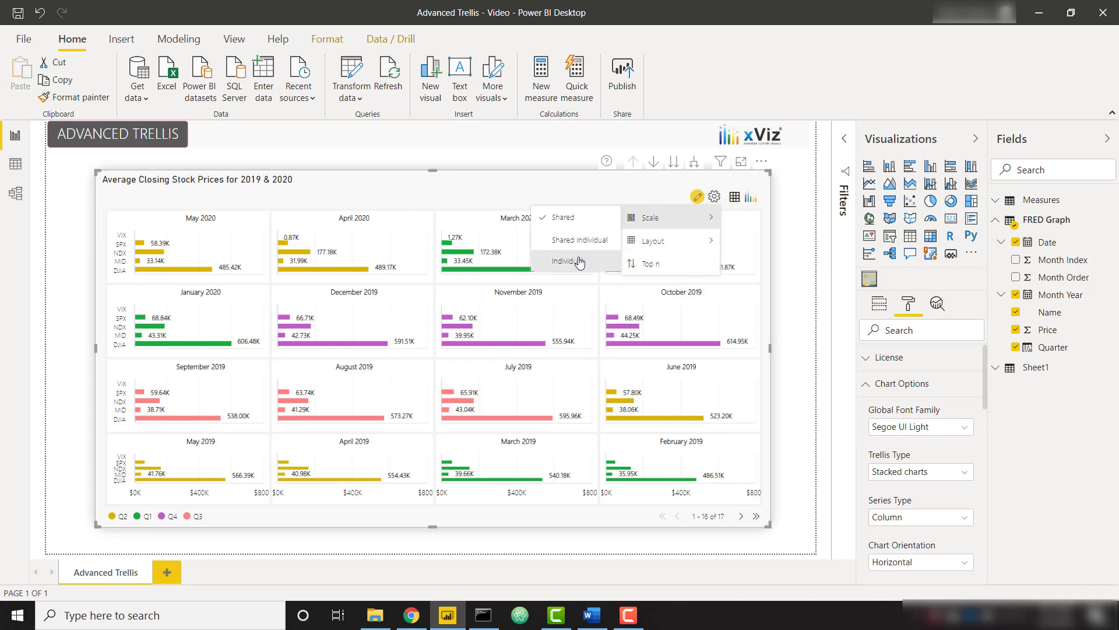
{"action": "left_click", "coordinate": [610, 255]}
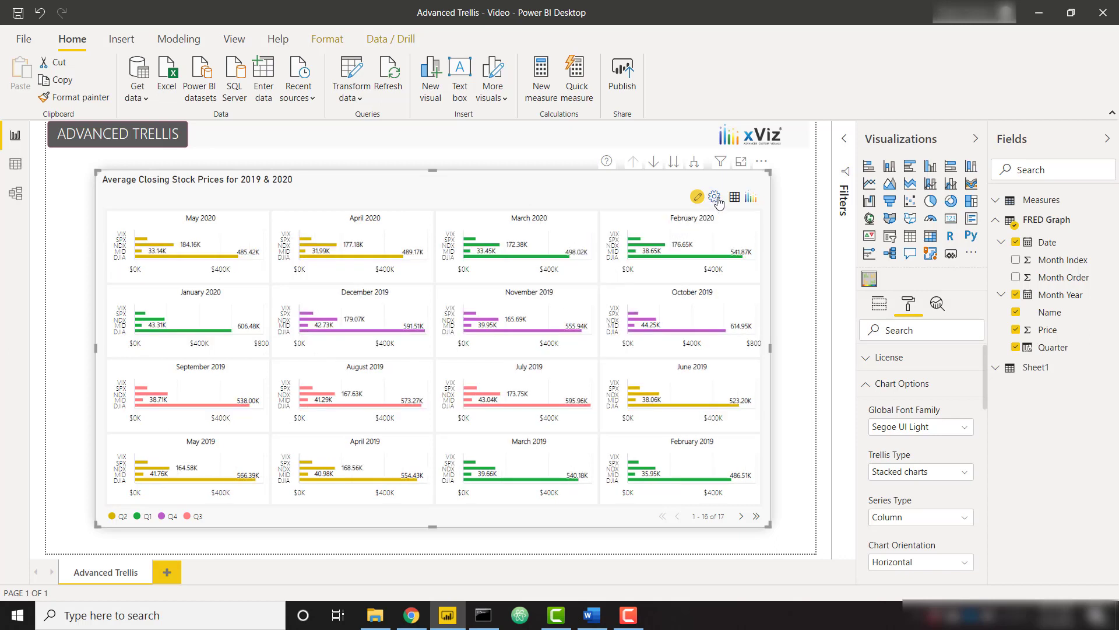
Step: Lay the panels out in a 3x3 grid and keep the top 5 by Price plus Others
{"action": "left_click", "coordinate": [717, 200]}
{"action": "mouse_move", "coordinate": [665, 240]}
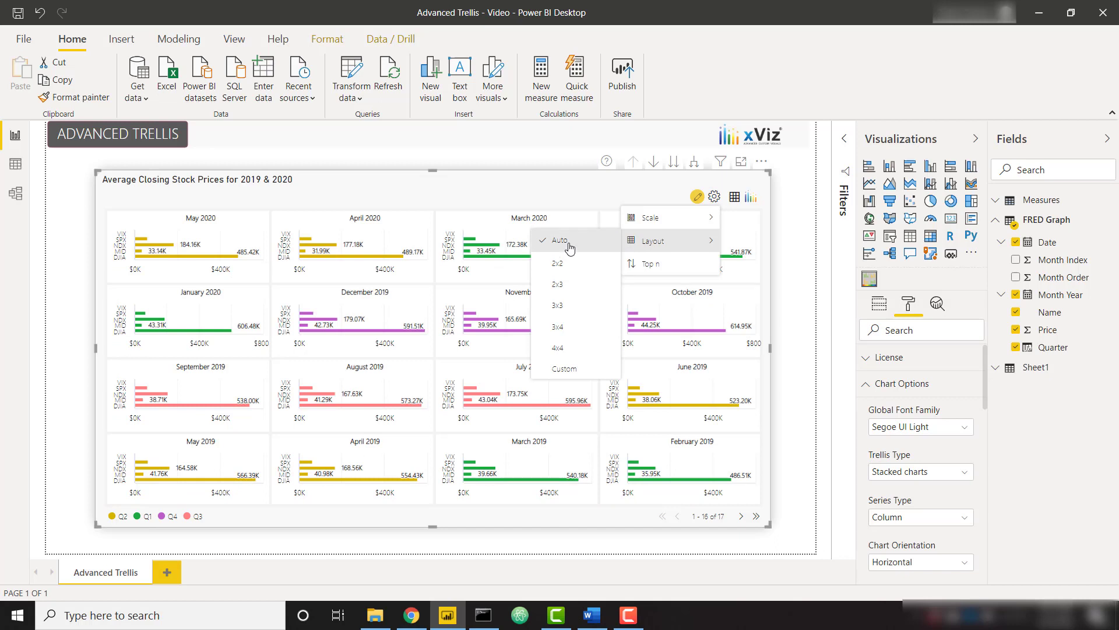
{"action": "left_click", "coordinate": [573, 309]}
{"action": "left_click", "coordinate": [715, 198]}
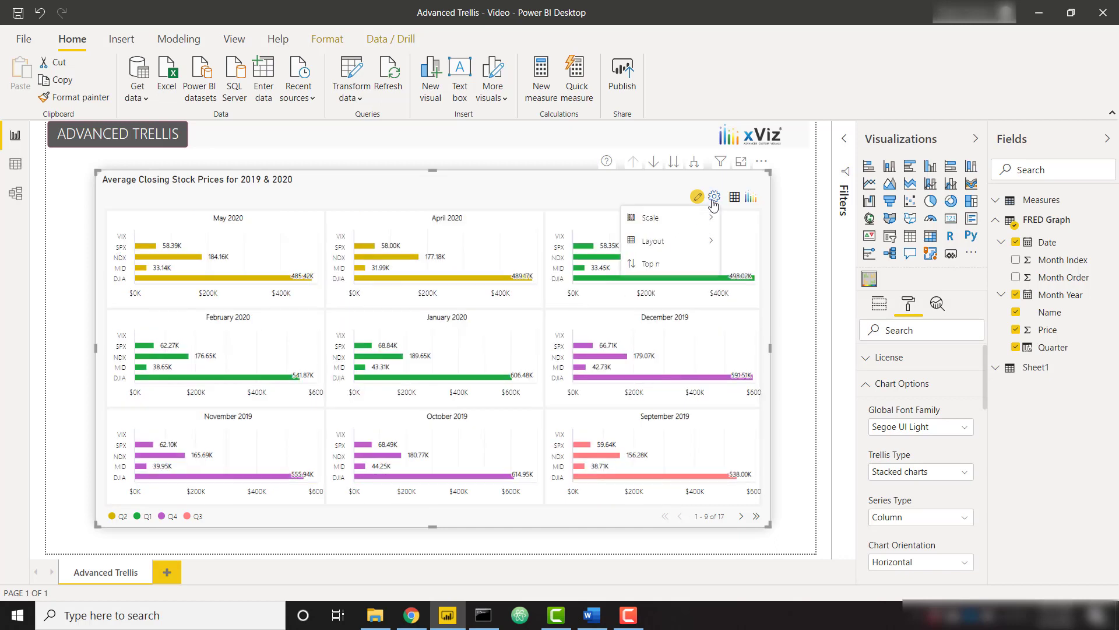
{"action": "left_click", "coordinate": [676, 266]}
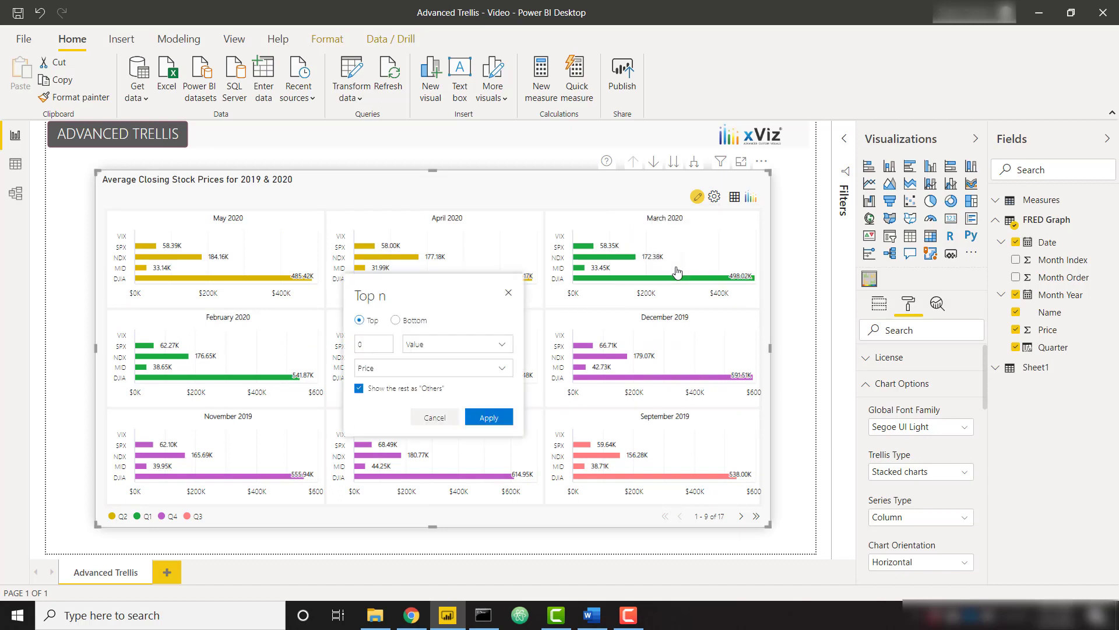
{"action": "left_click", "coordinate": [370, 344]}
{"action": "left_click", "coordinate": [489, 418]}
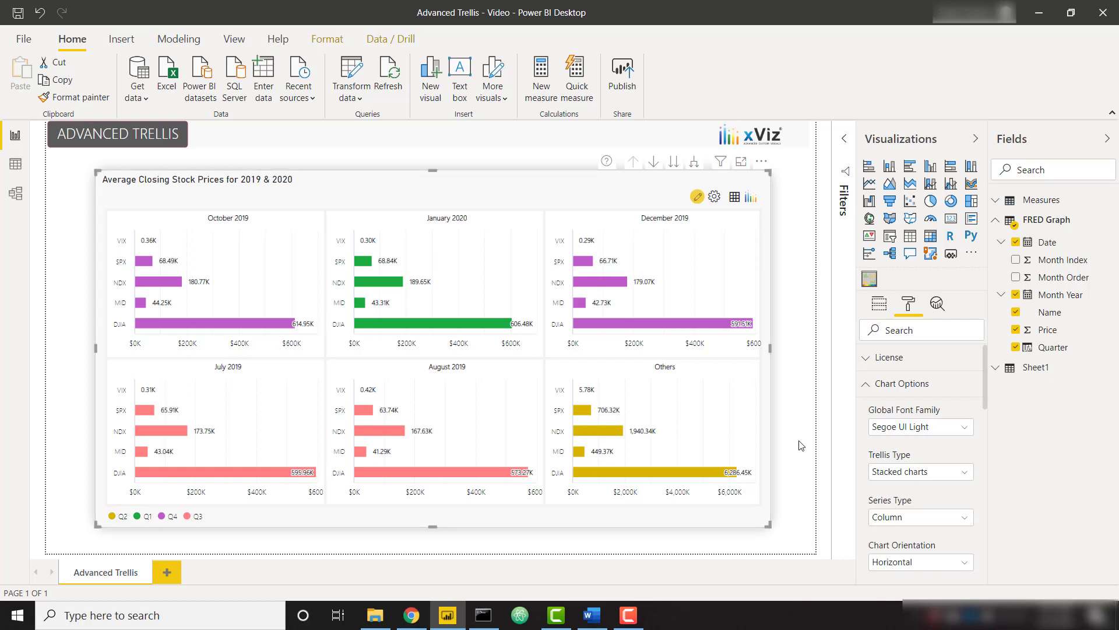
{"action": "scroll", "coordinate": [892, 443], "scroll_direction": "down", "scroll_amount": 5}
{"action": "scroll", "coordinate": [893, 443], "scroll_direction": "down", "scroll_amount": 1}
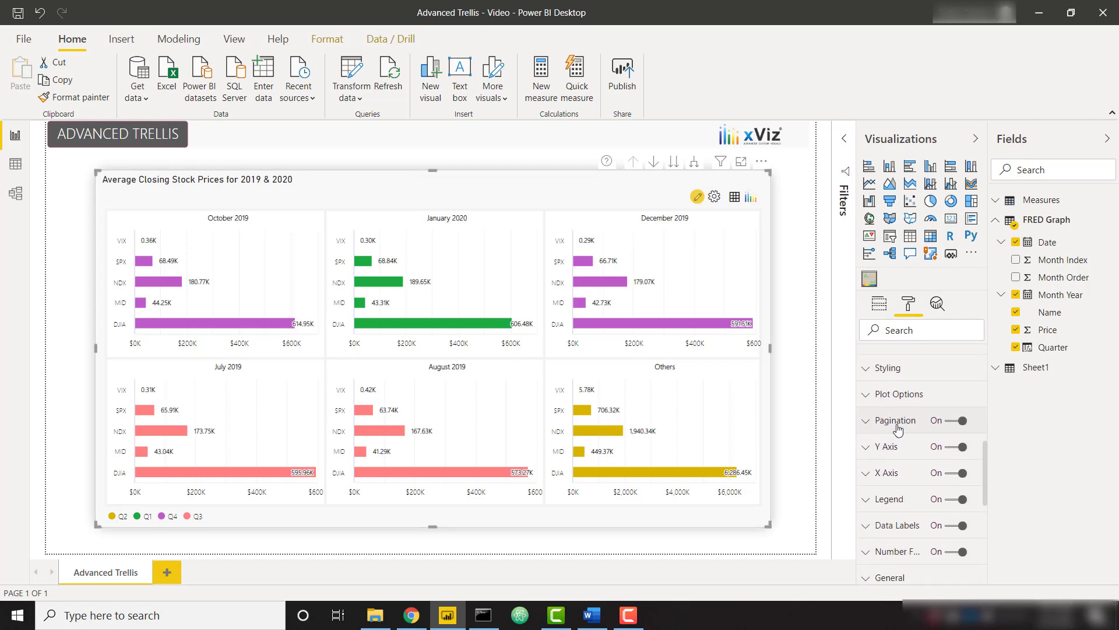
Step: Try simple pagination, return to detailed pagination, and keep Column as the series type
{"action": "left_click", "coordinate": [895, 421]}
{"action": "scroll", "coordinate": [899, 433], "scroll_direction": "down", "scroll_amount": 1}
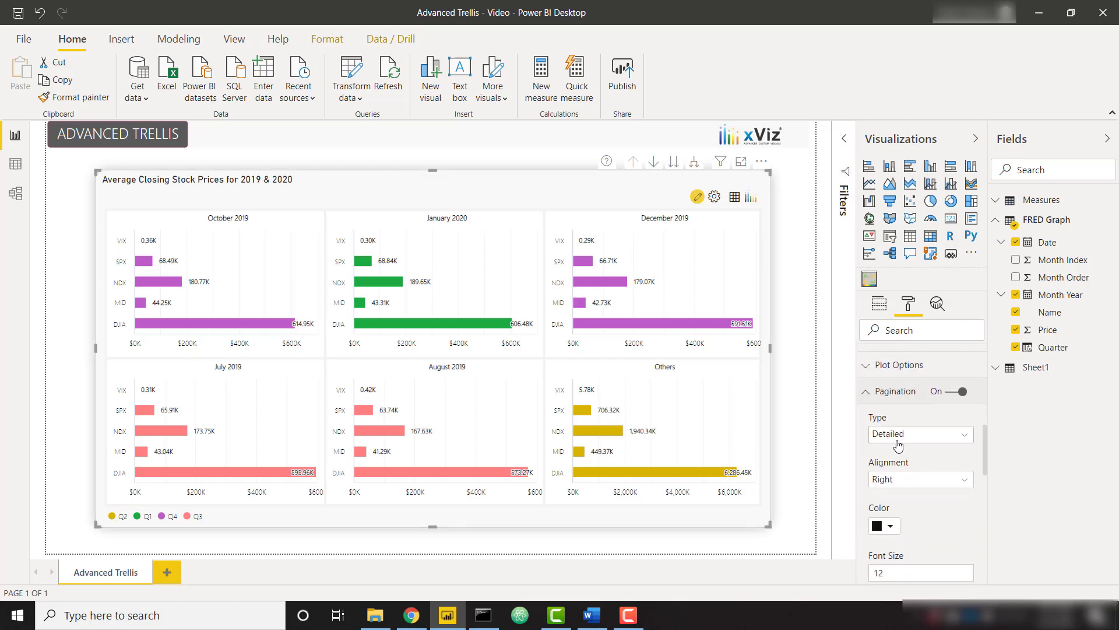
{"action": "left_click", "coordinate": [921, 434]}
{"action": "left_click", "coordinate": [901, 448]}
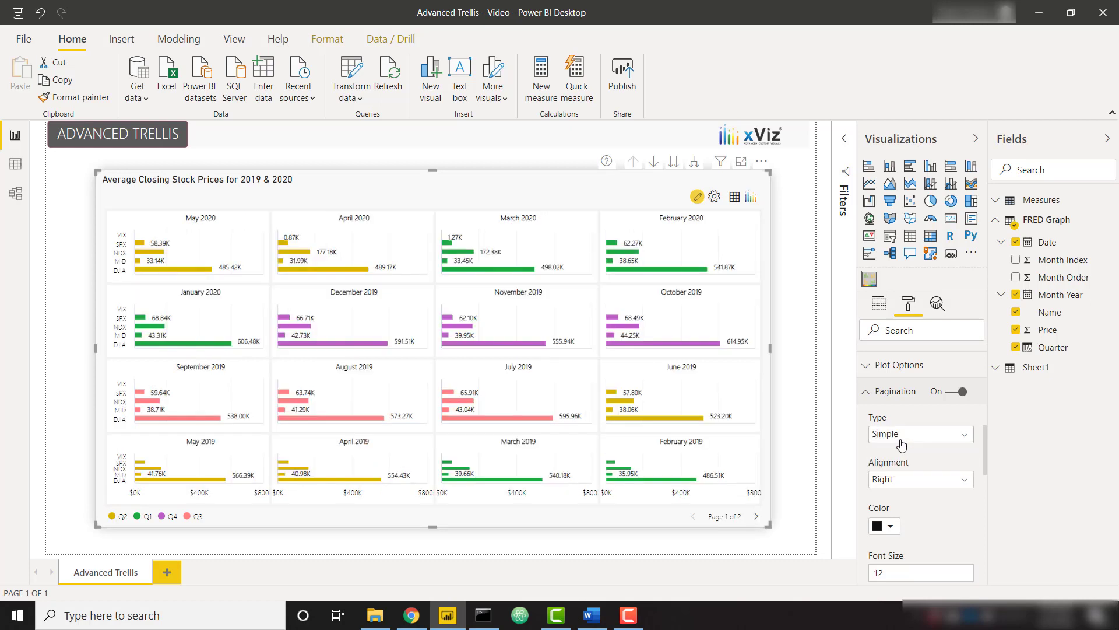
{"action": "left_click", "coordinate": [882, 434]}
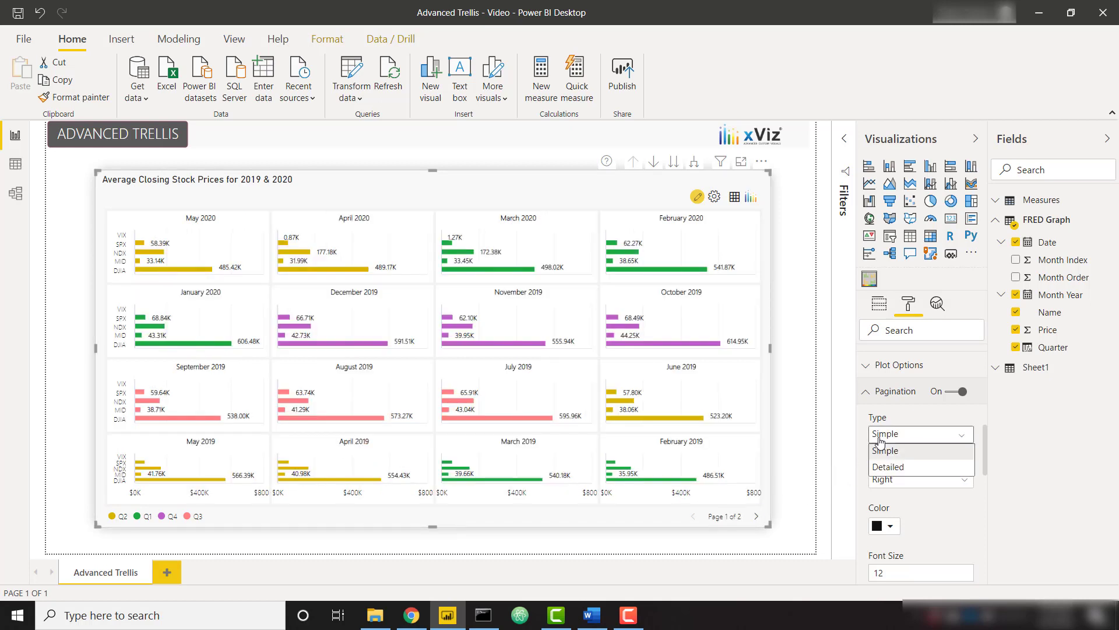
{"action": "left_click", "coordinate": [886, 467]}
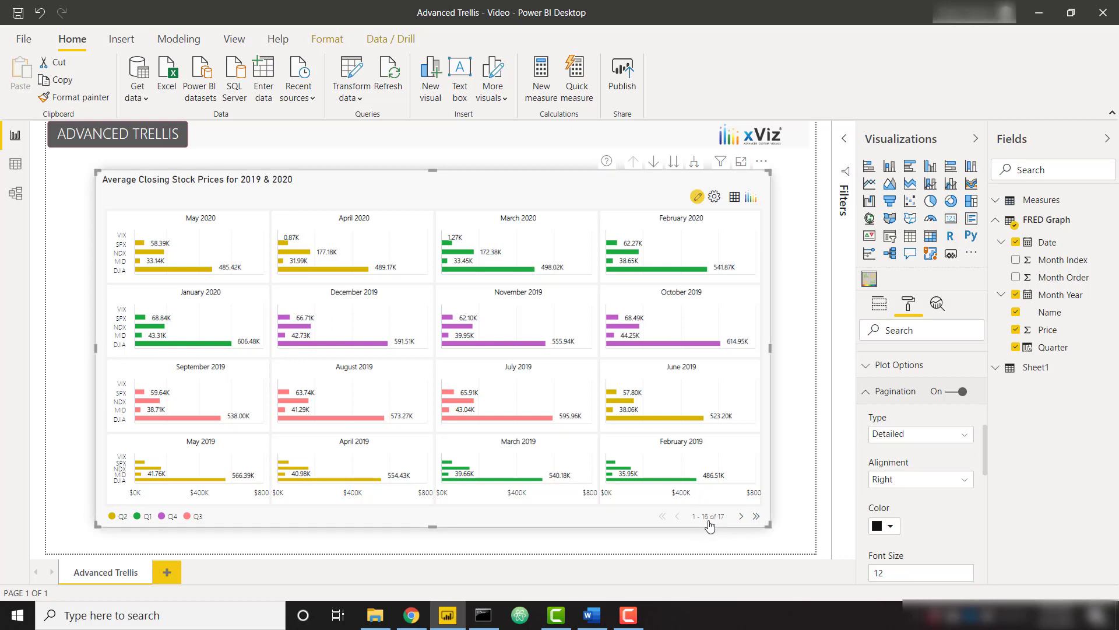
{"action": "scroll", "coordinate": [918, 472], "scroll_direction": "up", "scroll_amount": 4}
{"action": "scroll", "coordinate": [918, 472], "scroll_direction": "up", "scroll_amount": 3}
{"action": "scroll", "coordinate": [918, 472], "scroll_direction": "up", "scroll_amount": 2}
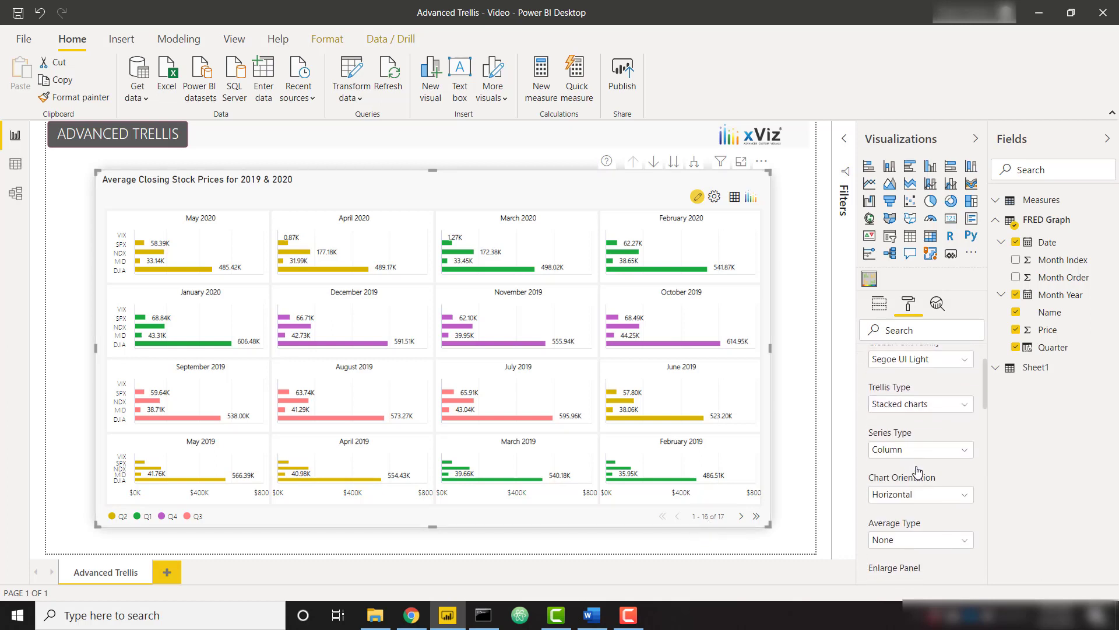
{"action": "left_click", "coordinate": [917, 449]}
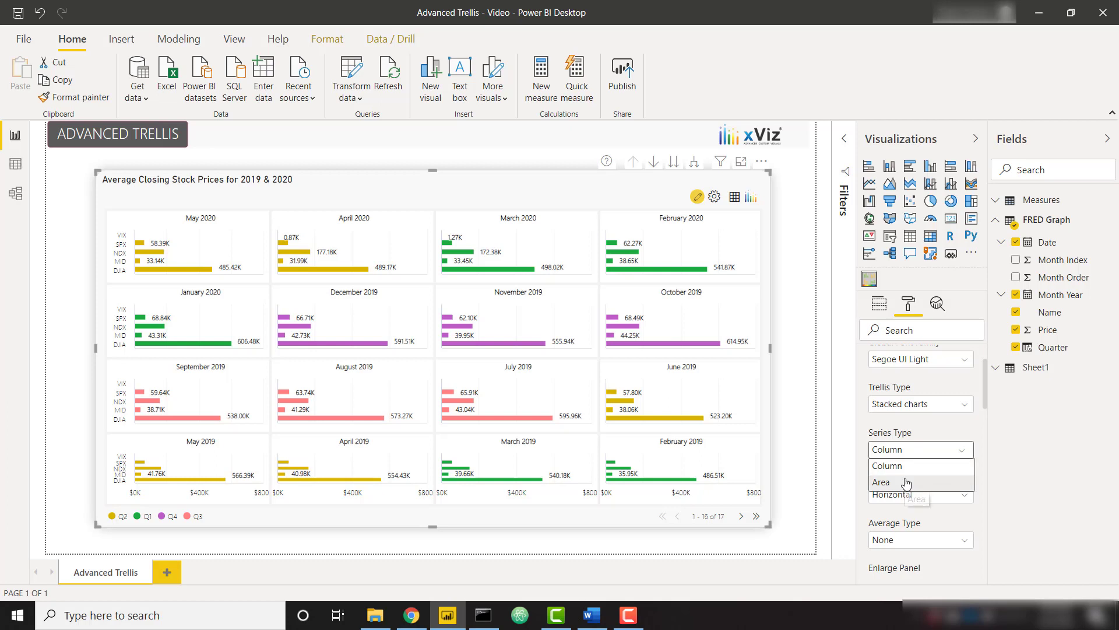
{"action": "left_click", "coordinate": [884, 317]}
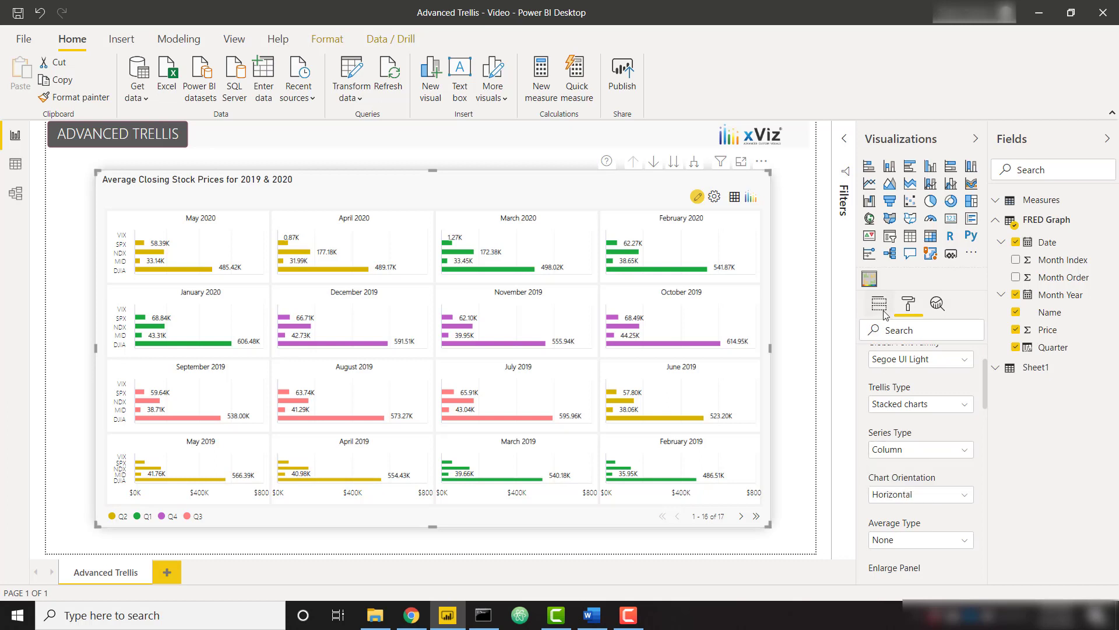
Step: Remove Quarter from Group By and change the series type from Lollipop to Line
{"action": "left_click", "coordinate": [880, 305]}
{"action": "left_click", "coordinate": [973, 461]}
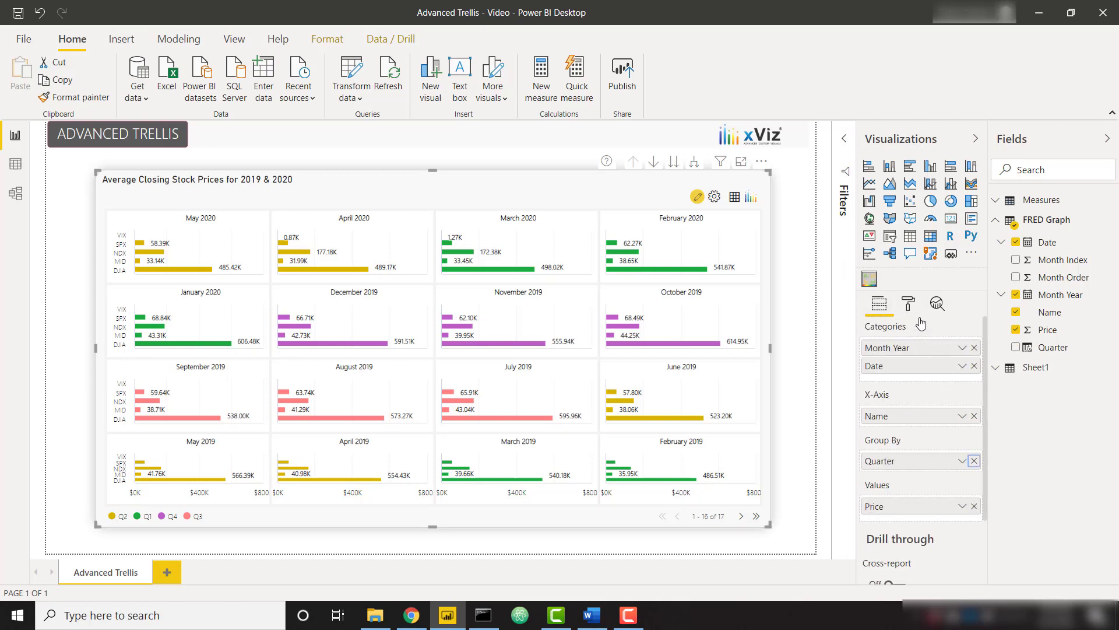
{"action": "left_click", "coordinate": [909, 304]}
{"action": "left_click", "coordinate": [917, 517]}
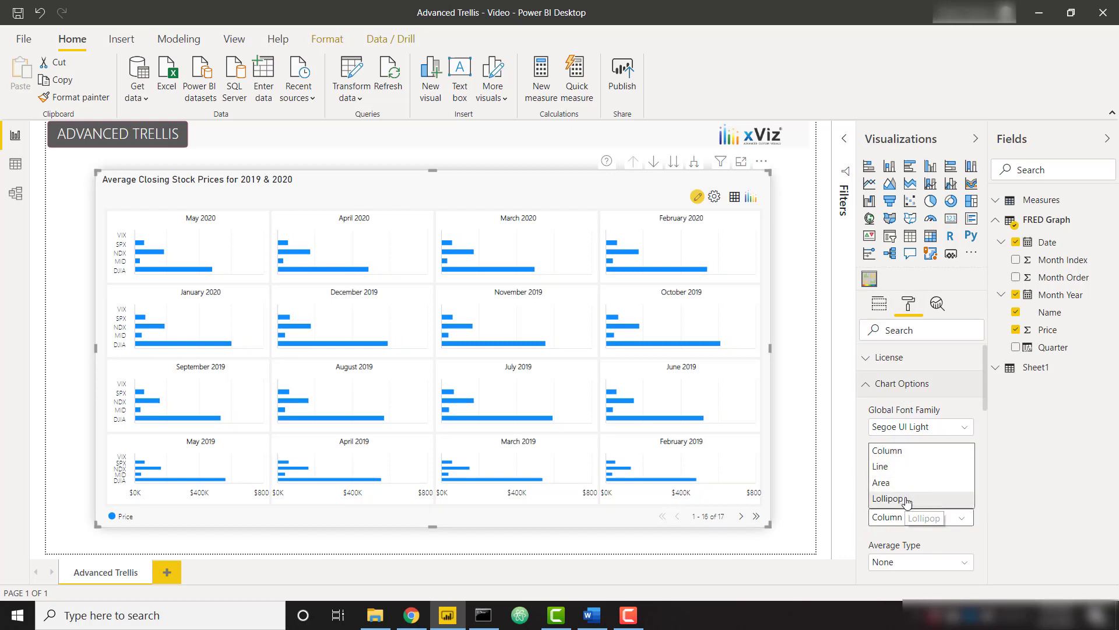
{"action": "left_click", "coordinate": [907, 500]}
{"action": "left_click", "coordinate": [917, 529]}
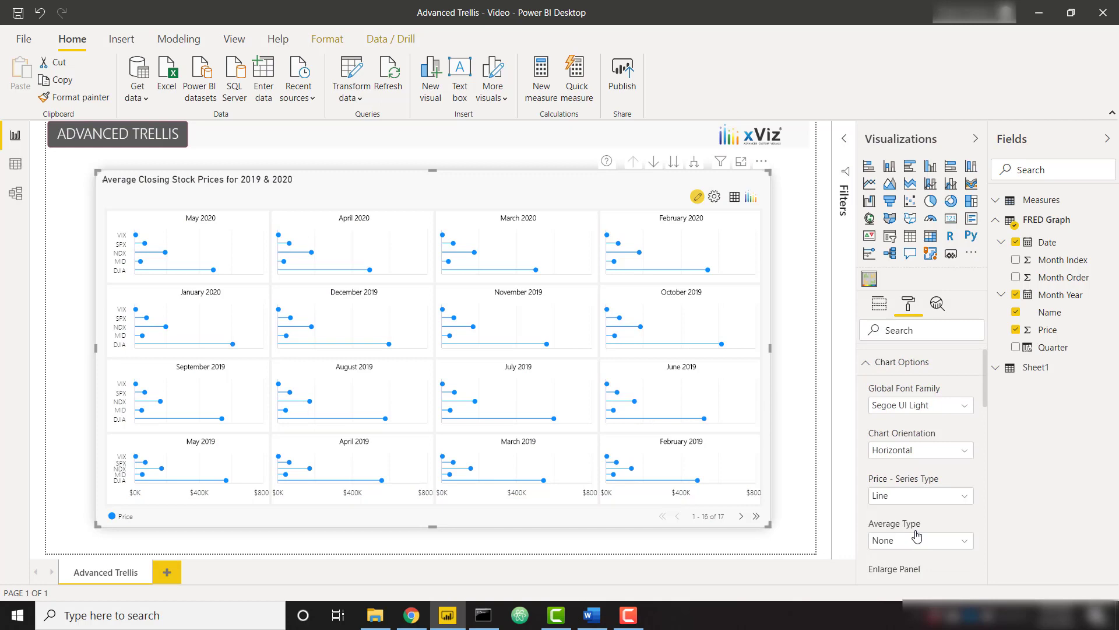
{"action": "scroll", "coordinate": [917, 535], "scroll_direction": "down", "scroll_amount": 3}
{"action": "scroll", "coordinate": [917, 499], "scroll_direction": "down", "scroll_amount": 3}
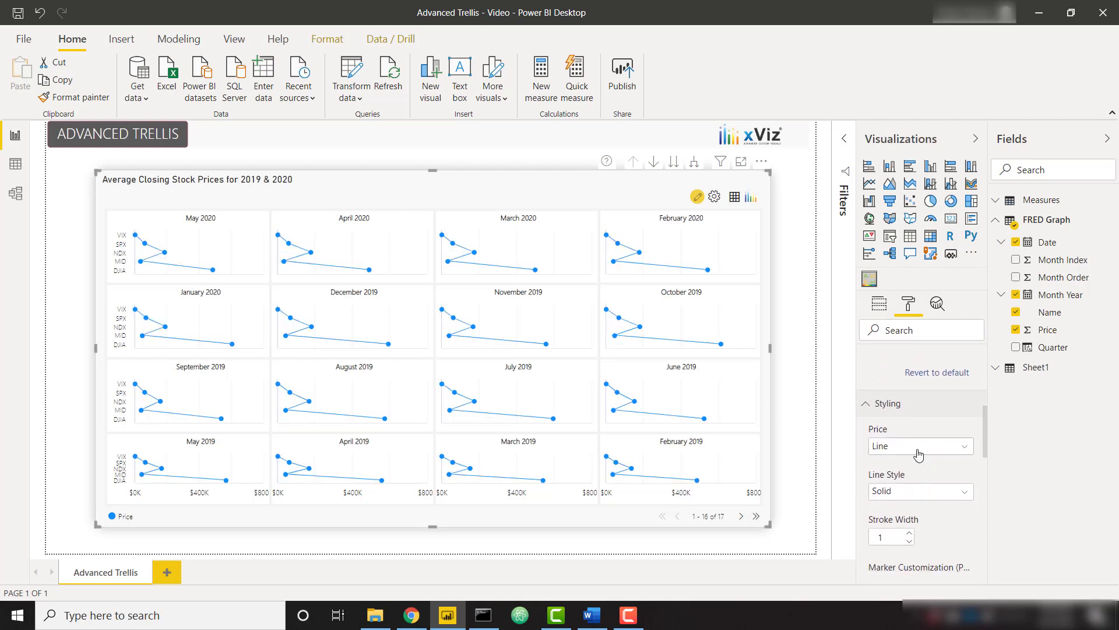
Step: Style the Price line as a Spline with a Short Dot line style
{"action": "left_click", "coordinate": [918, 449]}
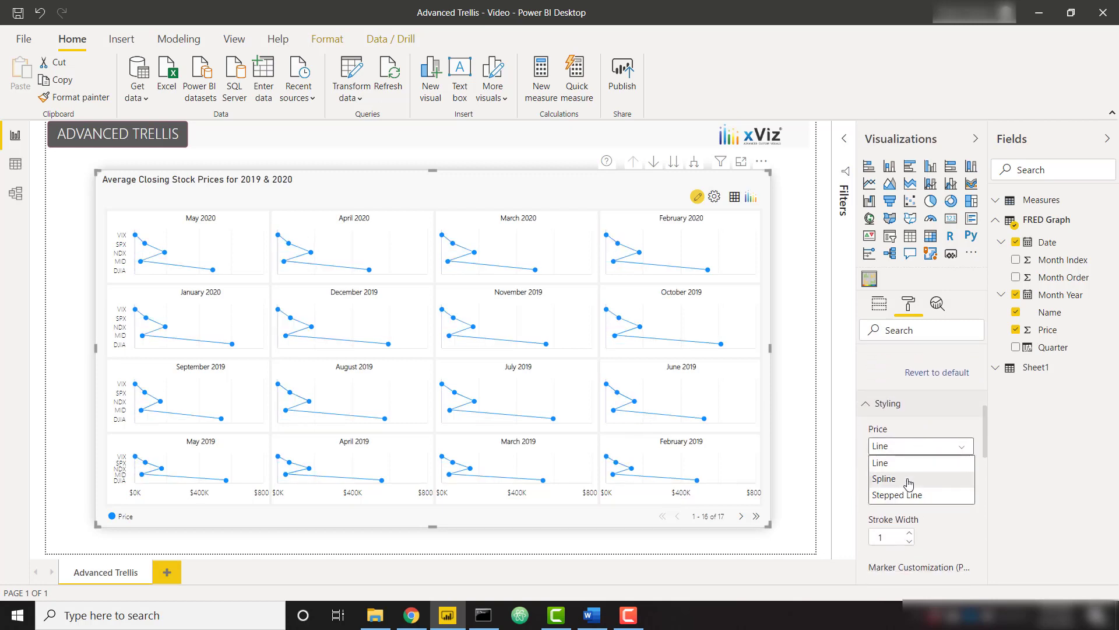
{"action": "left_click", "coordinate": [908, 479]}
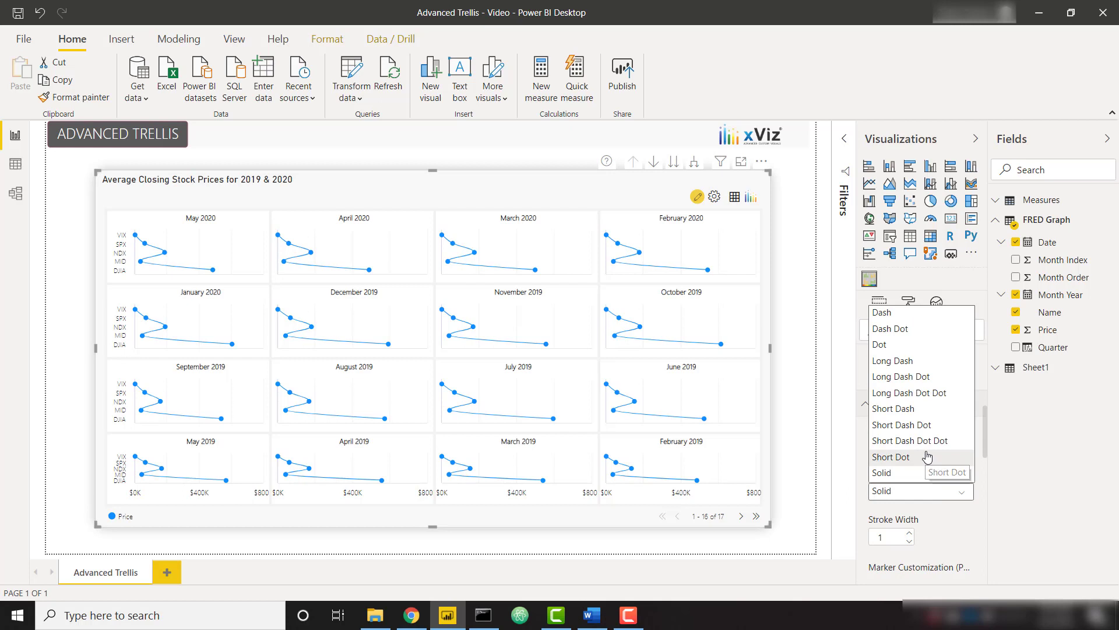
{"action": "left_click", "coordinate": [928, 457]}
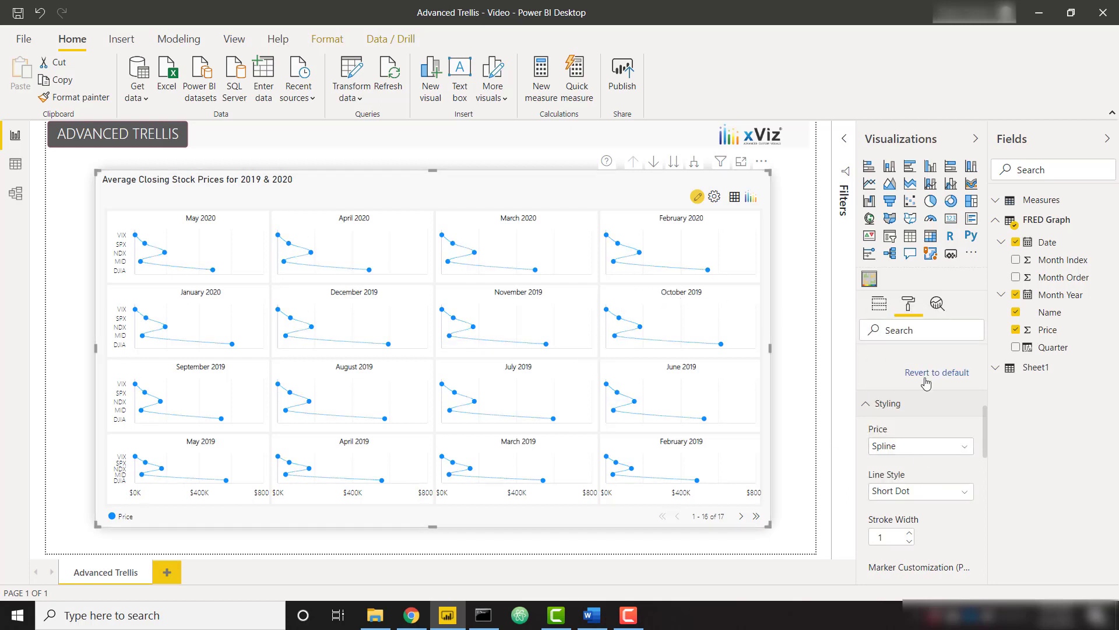
{"action": "scroll", "coordinate": [927, 382], "scroll_direction": "up", "scroll_amount": 2}
{"action": "scroll", "coordinate": [926, 382], "scroll_direction": "up", "scroll_amount": 2}
{"action": "scroll", "coordinate": [927, 382], "scroll_direction": "up", "scroll_amount": 1}
{"action": "scroll", "coordinate": [927, 382], "scroll_direction": "up", "scroll_amount": 1}
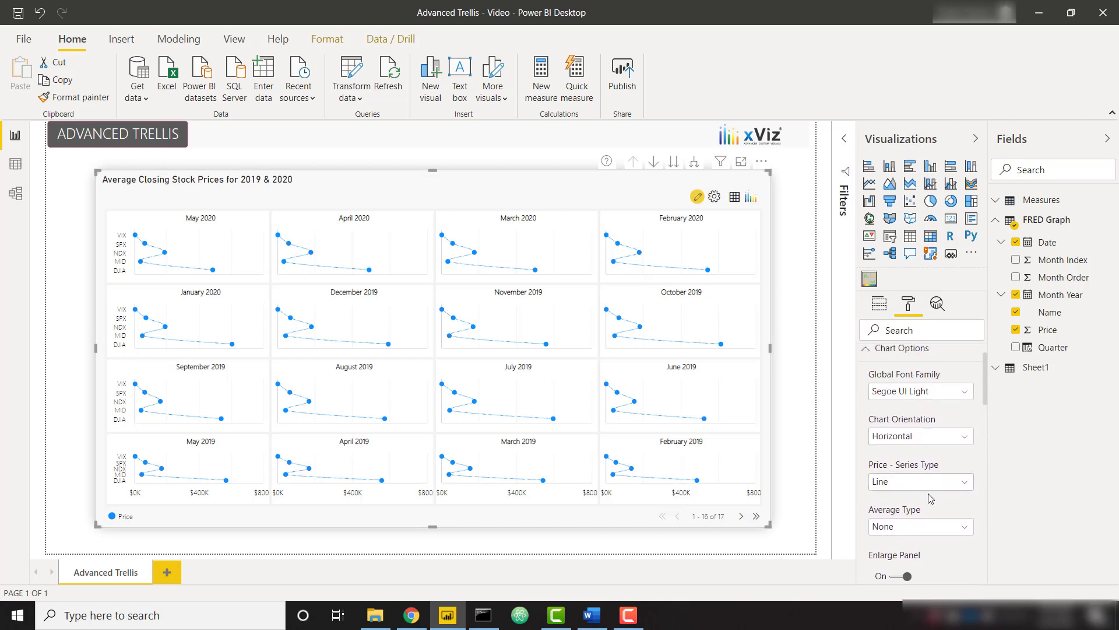
Step: Set Average Type to Both, preview the enlarged May 2020 panel, and make Price columns
{"action": "left_click", "coordinate": [921, 526]}
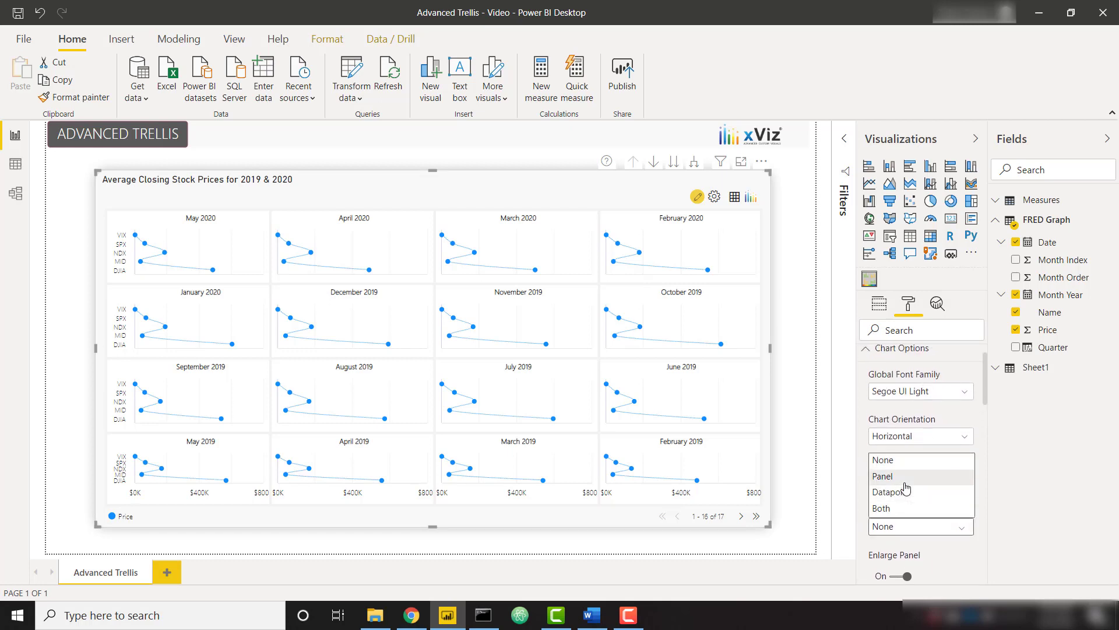
{"action": "left_click", "coordinate": [905, 508]}
{"action": "scroll", "coordinate": [918, 489], "scroll_direction": "down", "scroll_amount": 2}
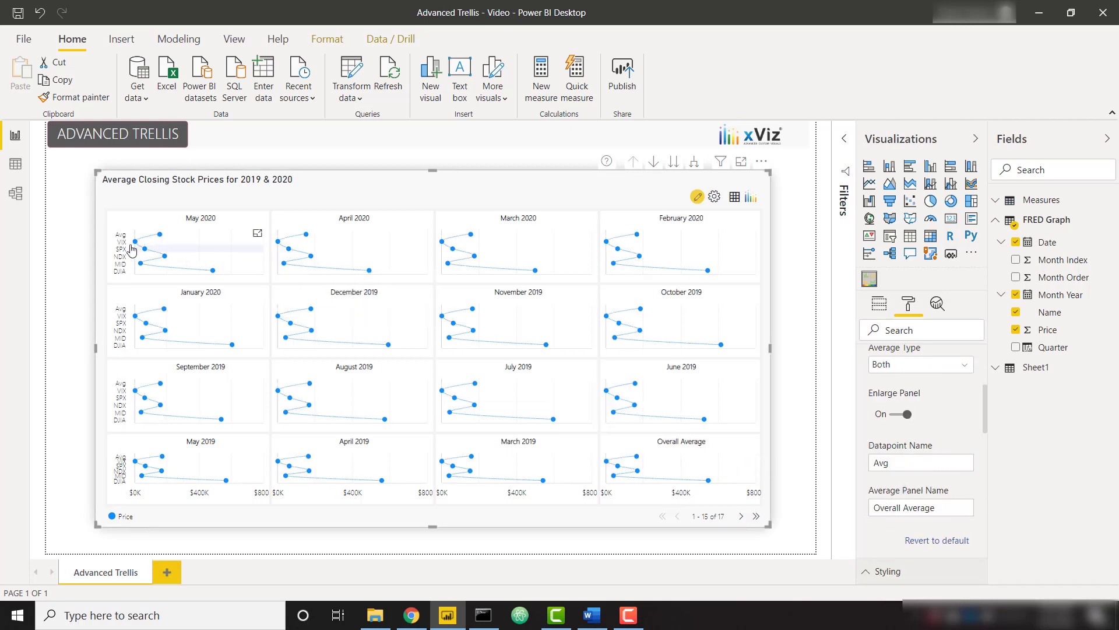
{"action": "mouse_move", "coordinate": [200, 245]}
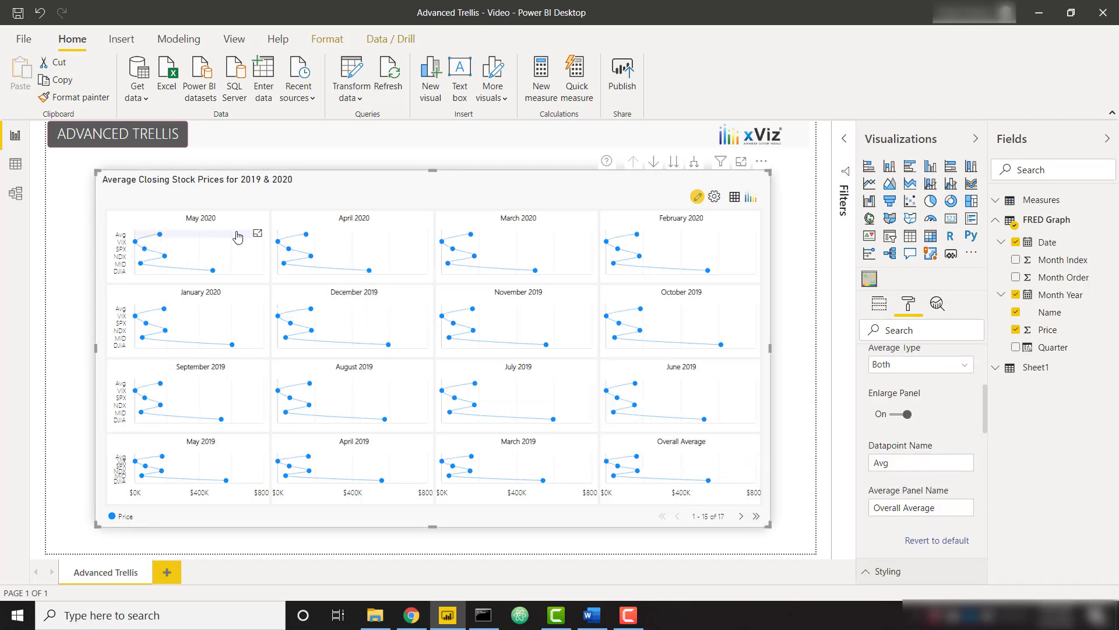
{"action": "left_click", "coordinate": [257, 235]}
{"action": "mouse_move", "coordinate": [135, 294]}
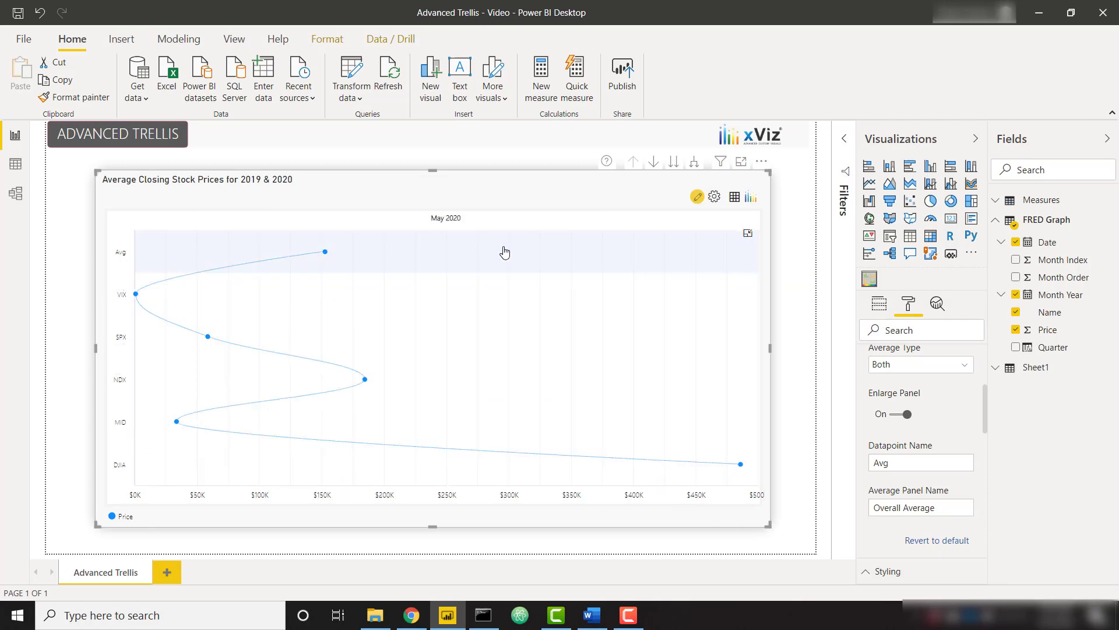
{"action": "left_click", "coordinate": [747, 234]}
{"action": "scroll", "coordinate": [950, 461], "scroll_direction": "up", "scroll_amount": 3}
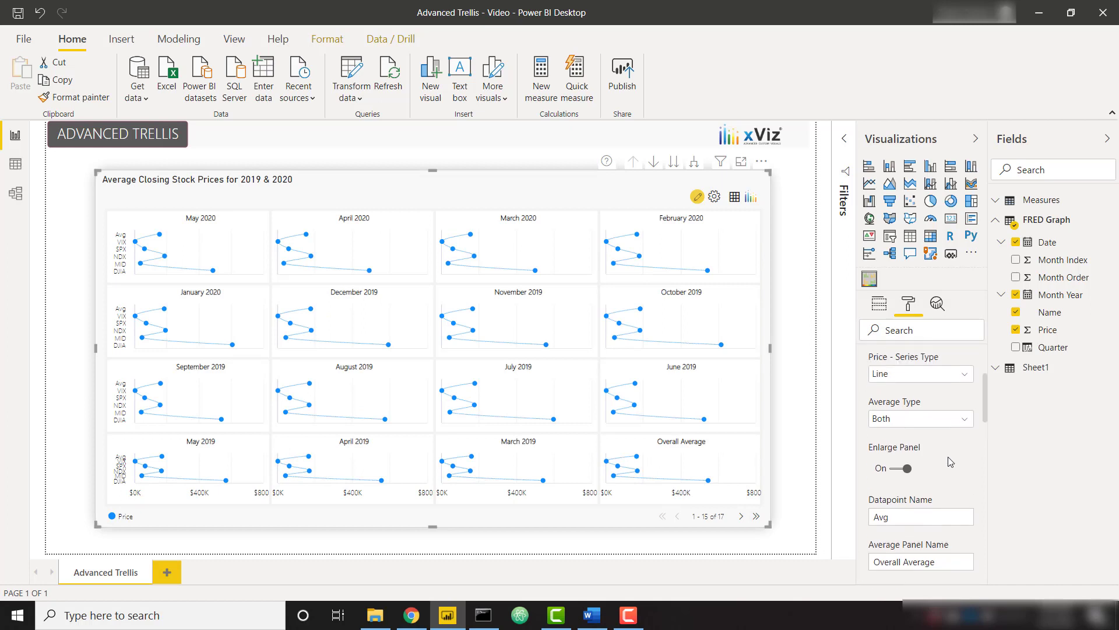
{"action": "left_click", "coordinate": [949, 409]}
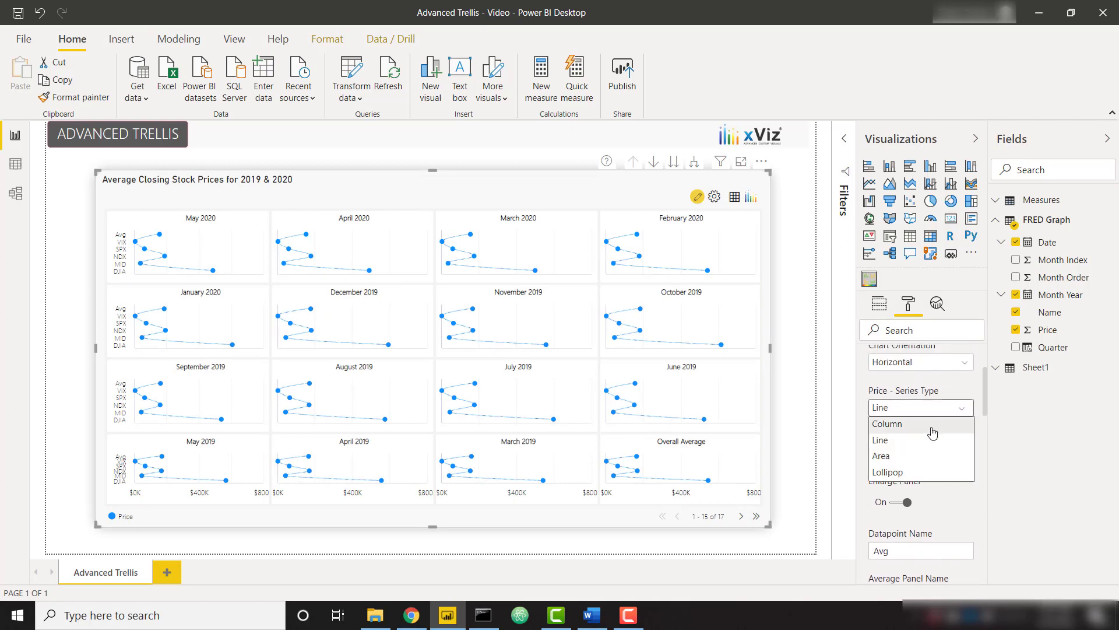
{"action": "left_click", "coordinate": [937, 426]}
Step: Add and save a conditional formatting rule for Price <= 250000, then exit editing
{"action": "left_click", "coordinate": [700, 198]}
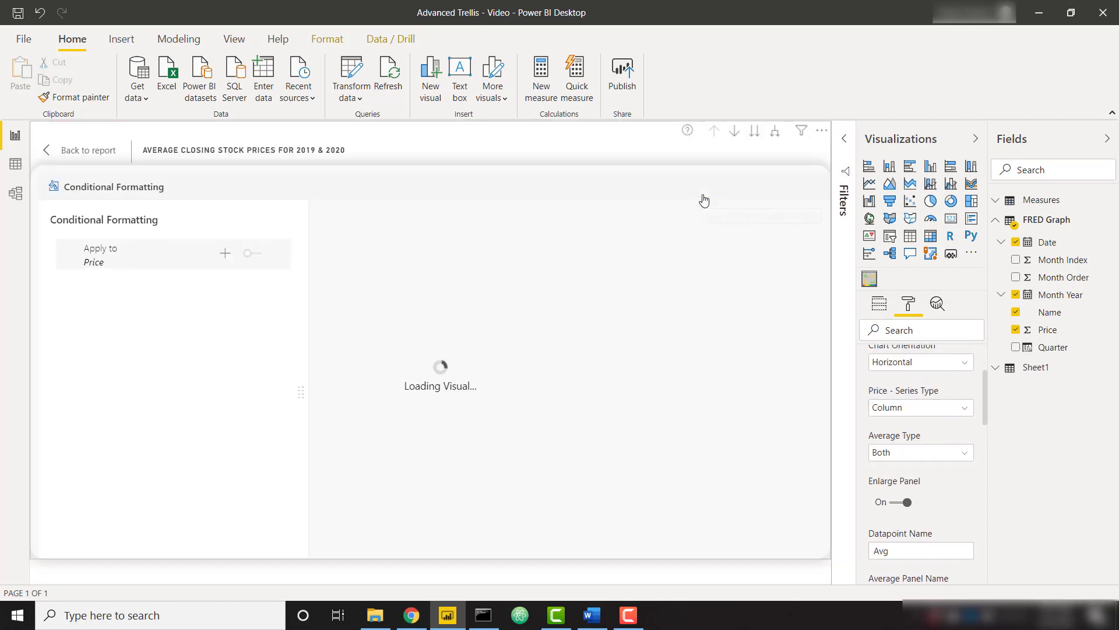
{"action": "left_click", "coordinate": [226, 255]}
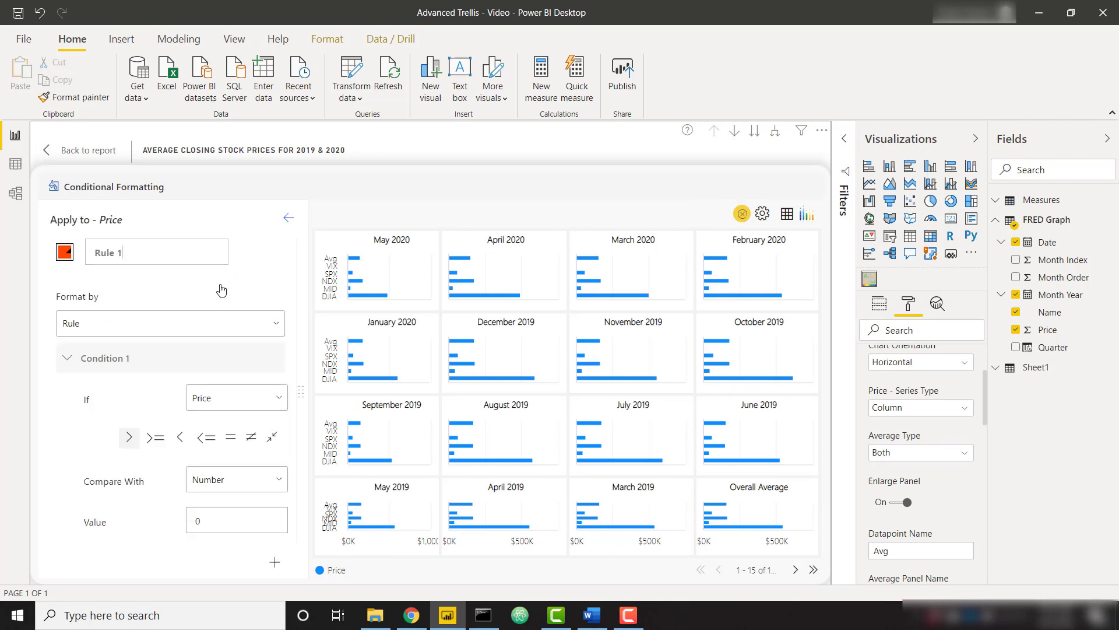
{"action": "scroll", "coordinate": [214, 289], "scroll_direction": "down", "scroll_amount": 1}
{"action": "double_click", "coordinate": [214, 481]}
{"action": "type", "text": "250000"}
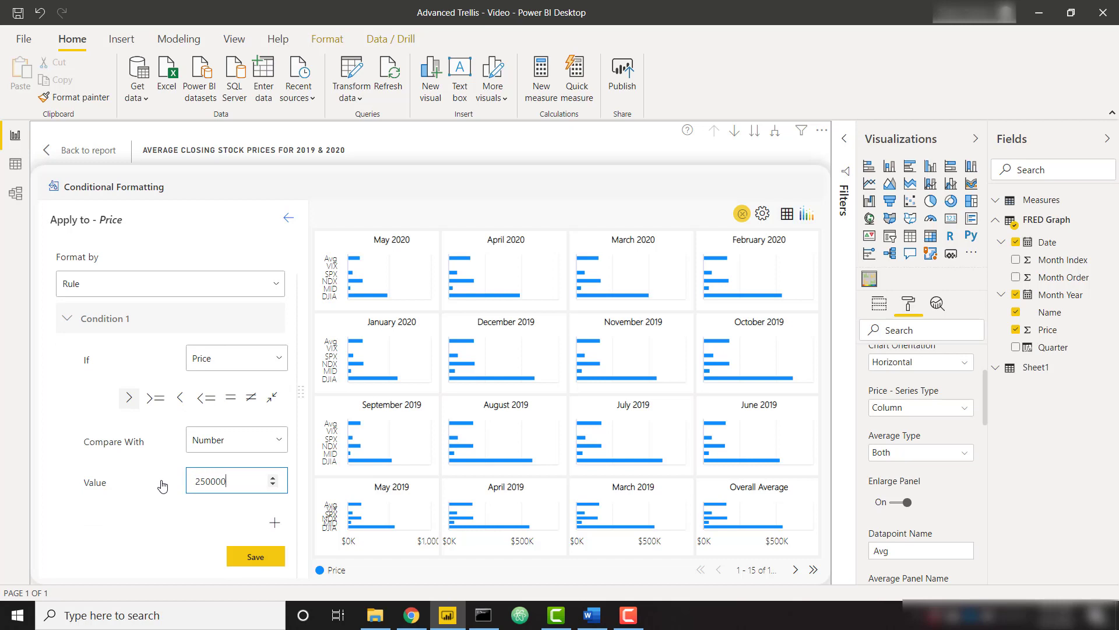
{"action": "left_click", "coordinate": [205, 398]}
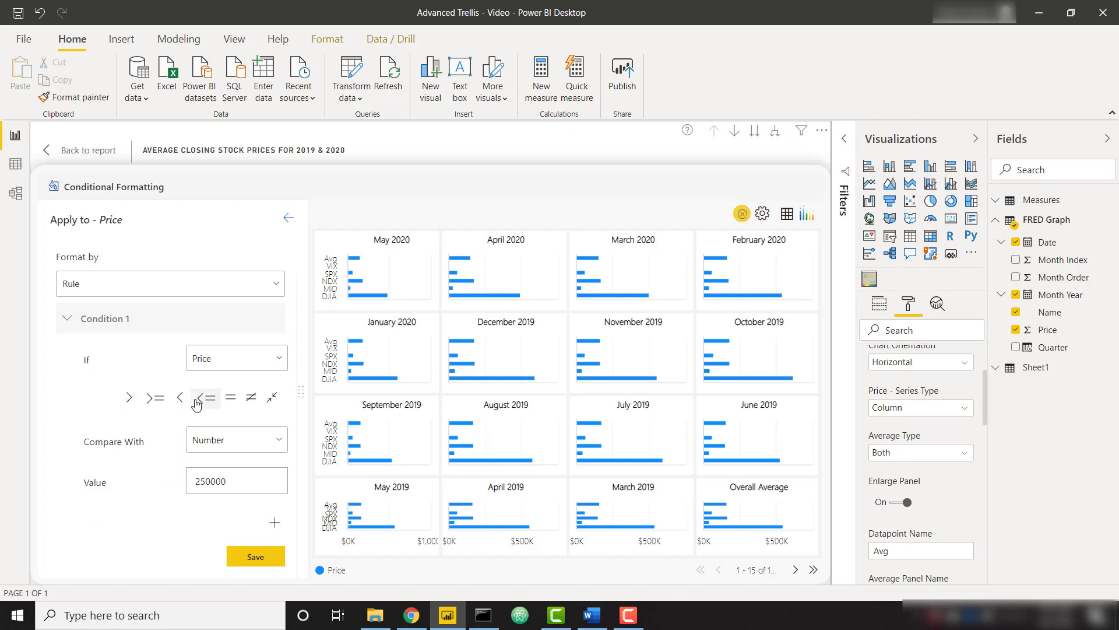
{"action": "left_click", "coordinate": [254, 557]}
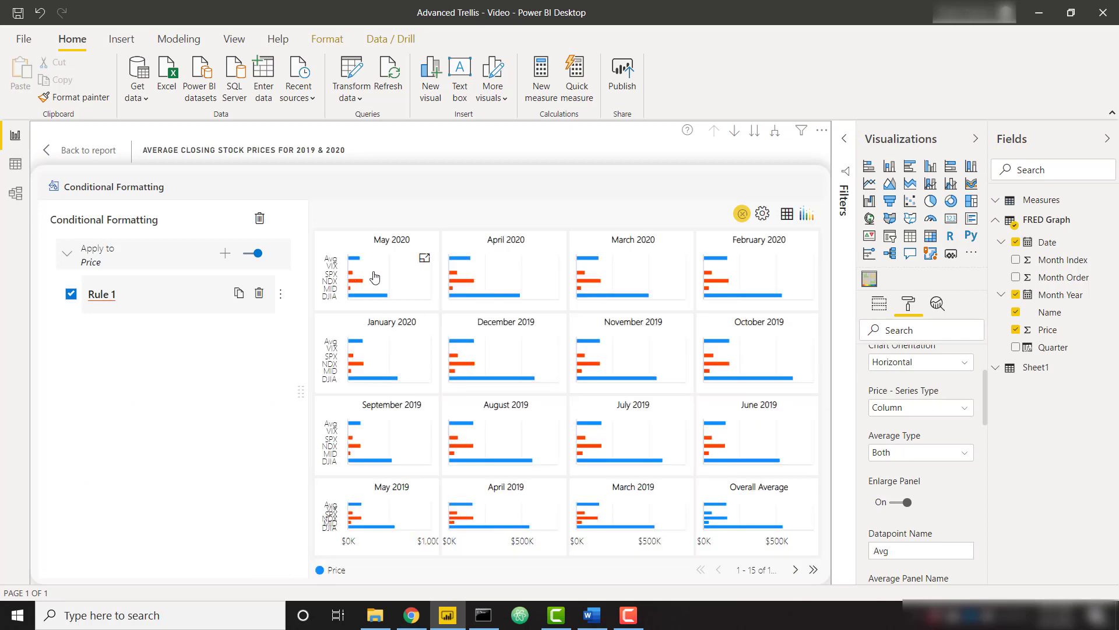
{"action": "left_click", "coordinate": [742, 214]}
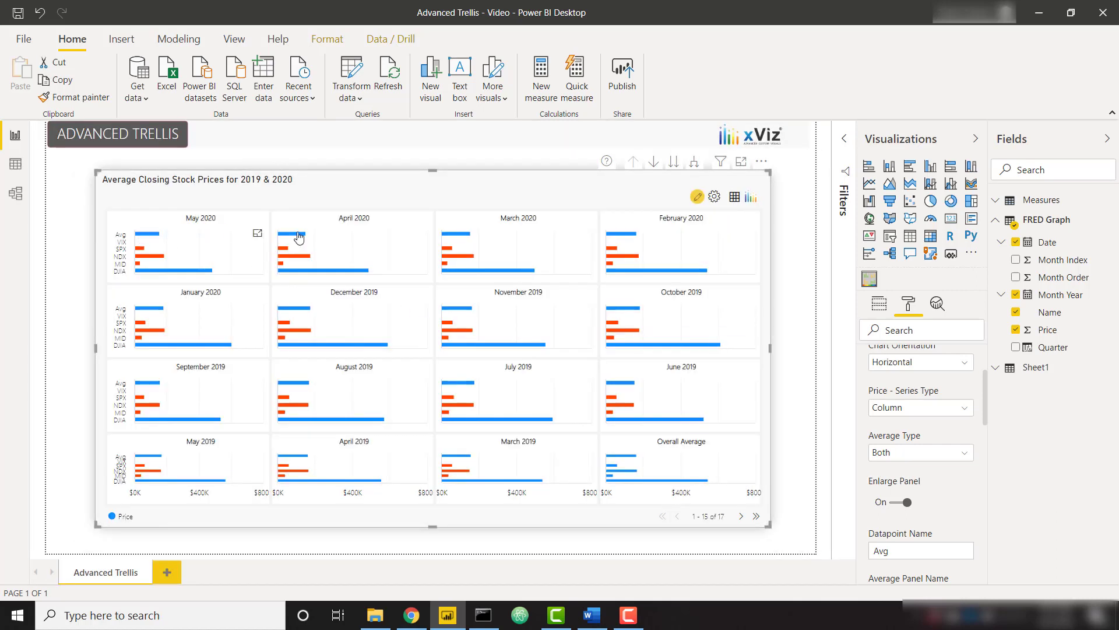
Step: Show the Fields wells, drill down to daily date panels, then drill back up to months
{"action": "left_click", "coordinate": [880, 304]}
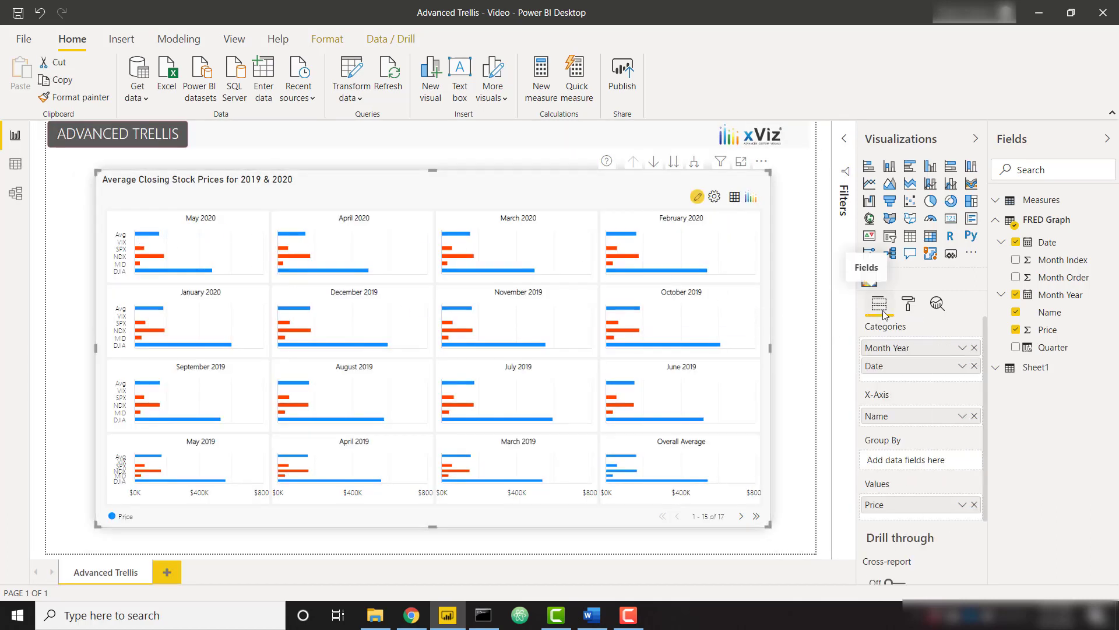
{"action": "left_click", "coordinate": [675, 163]}
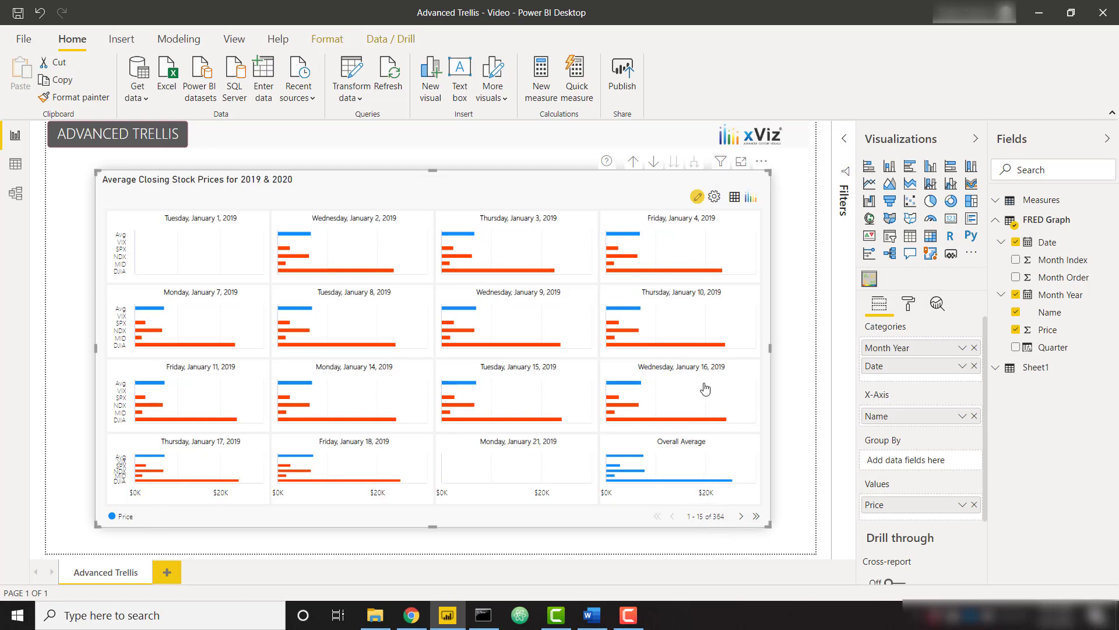
{"action": "left_click", "coordinate": [633, 162]}
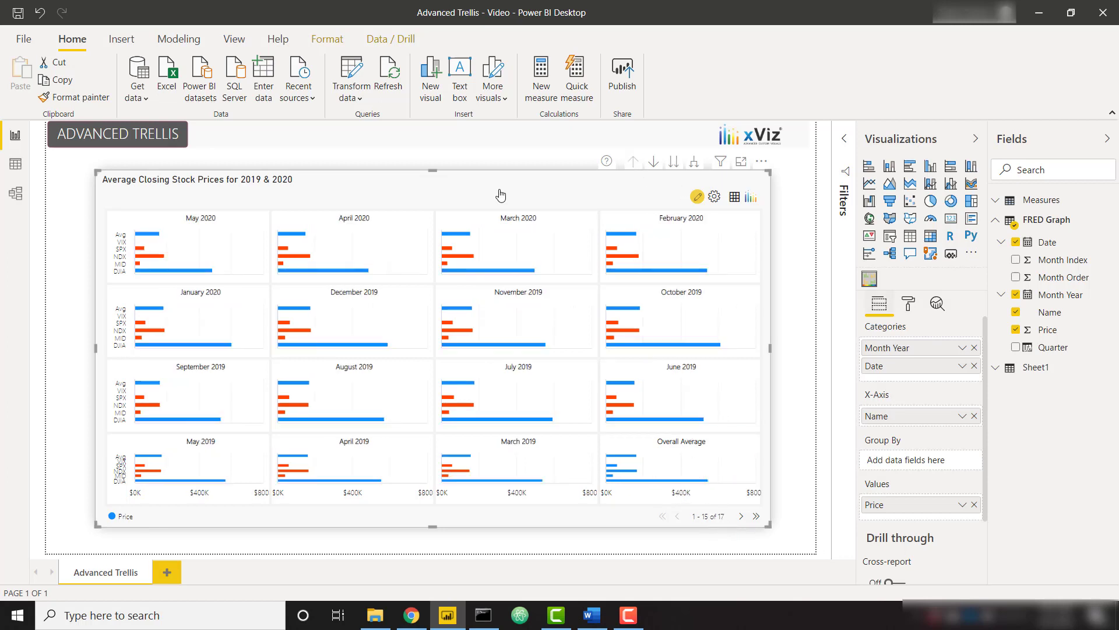